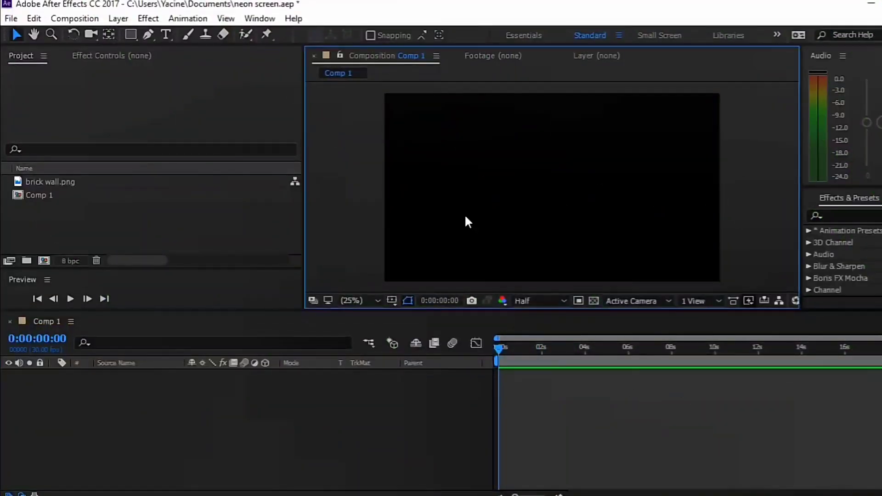
- Make preliminary selections across the Project and Composition panels
{"action": "left_click", "coordinate": [202, 240]}
{"action": "left_click", "coordinate": [127, 391]}
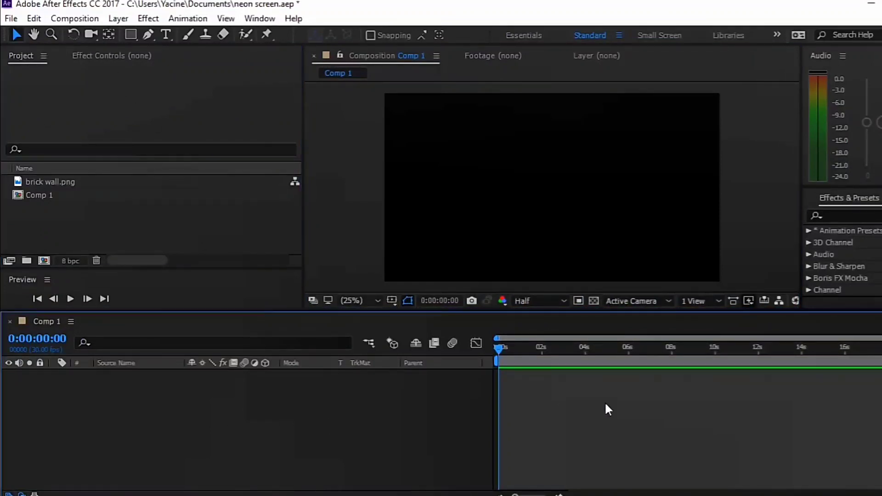
{"action": "left_click", "coordinate": [730, 227]}
{"action": "left_click", "coordinate": [113, 267]}
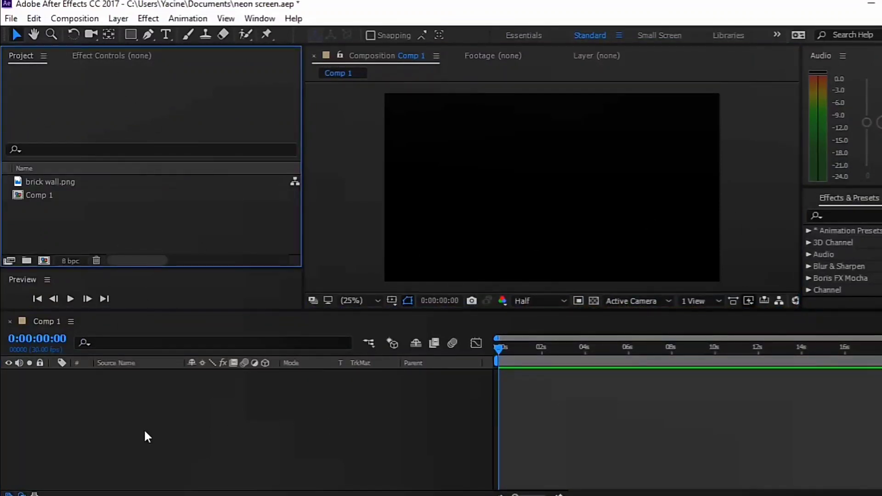
{"action": "left_click", "coordinate": [143, 435]}
{"action": "left_click", "coordinate": [379, 252]}
{"action": "left_click", "coordinate": [150, 225]}
{"action": "left_click", "coordinate": [134, 407]}
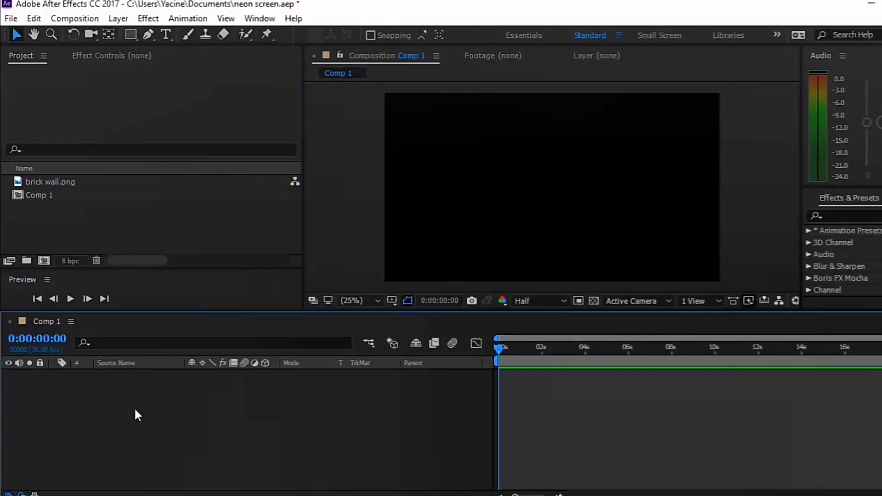
{"action": "left_click", "coordinate": [212, 288]}
{"action": "left_click", "coordinate": [246, 211]}
{"action": "left_click", "coordinate": [349, 283]}
{"action": "left_click", "coordinate": [219, 342]}
{"action": "left_click", "coordinate": [358, 275]}
- Place brick wall.png into Comp 1 as the background
{"action": "left_click", "coordinate": [51, 181]}
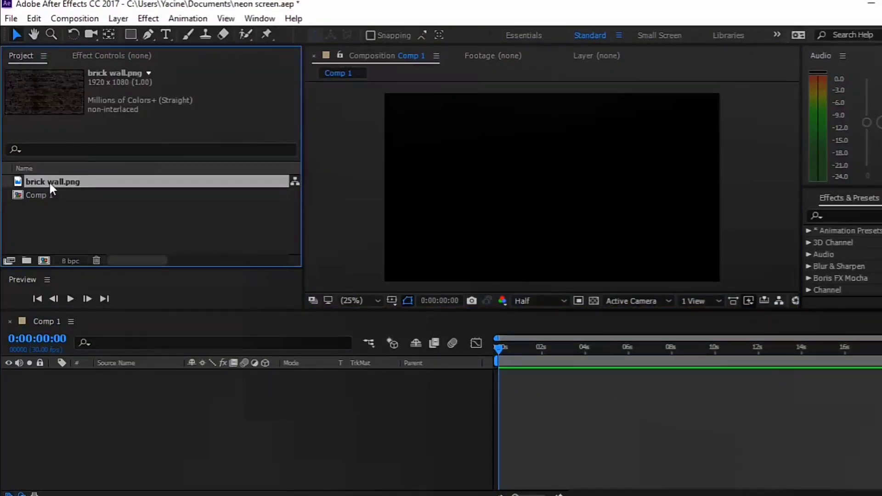
{"action": "left_click_drag", "start_coordinate": [49, 183], "coordinate": [549, 186]}
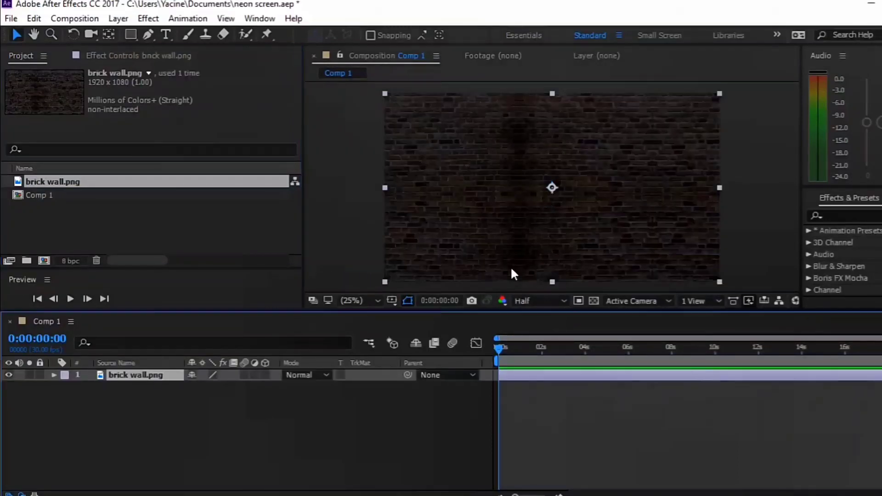
{"action": "left_click_drag", "start_coordinate": [501, 360], "coordinate": [401, 378]}
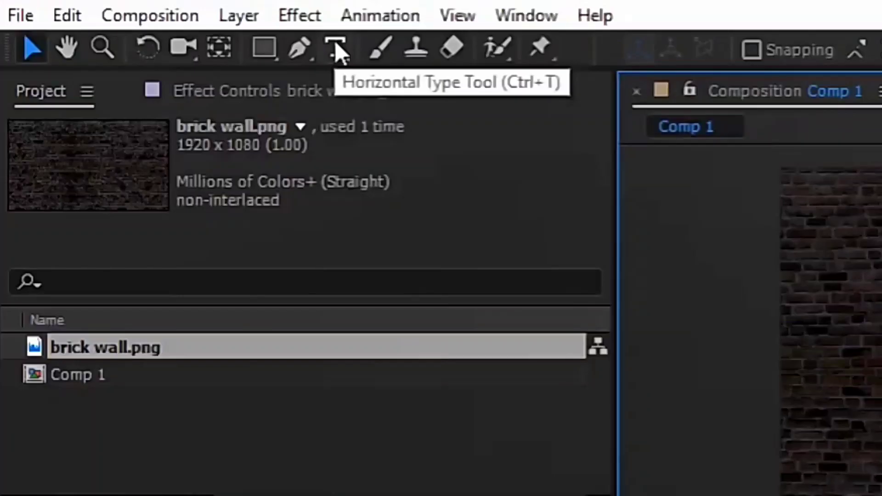
- Add a horizontal text layer reading the creator's name plus 'is here' over the wall
{"action": "left_click", "coordinate": [166, 35]}
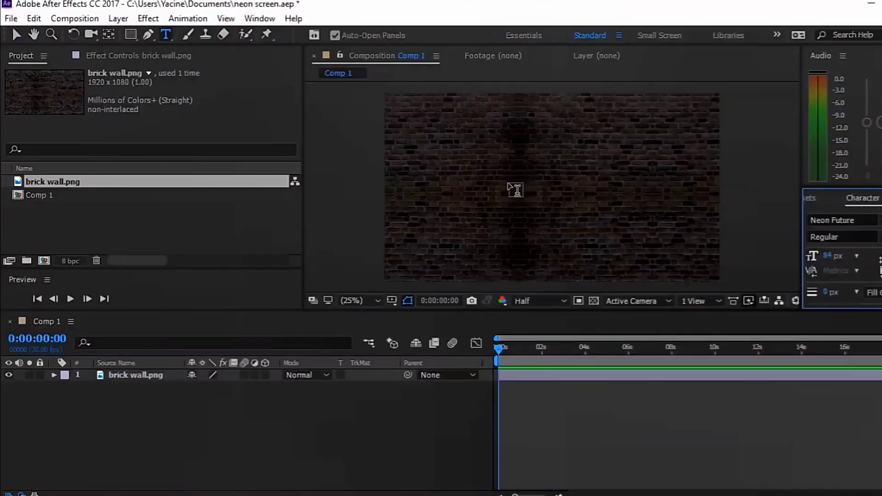
{"action": "left_click", "coordinate": [504, 183]}
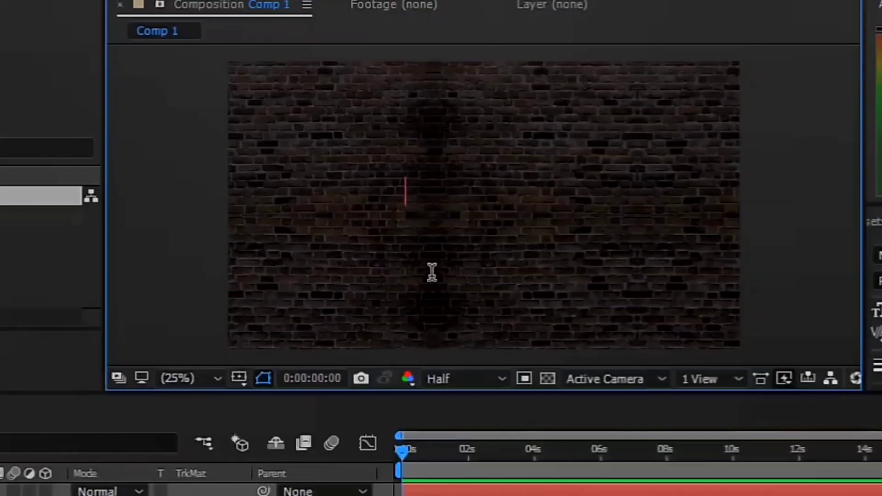
{"action": "type", "text": "cinou is "}
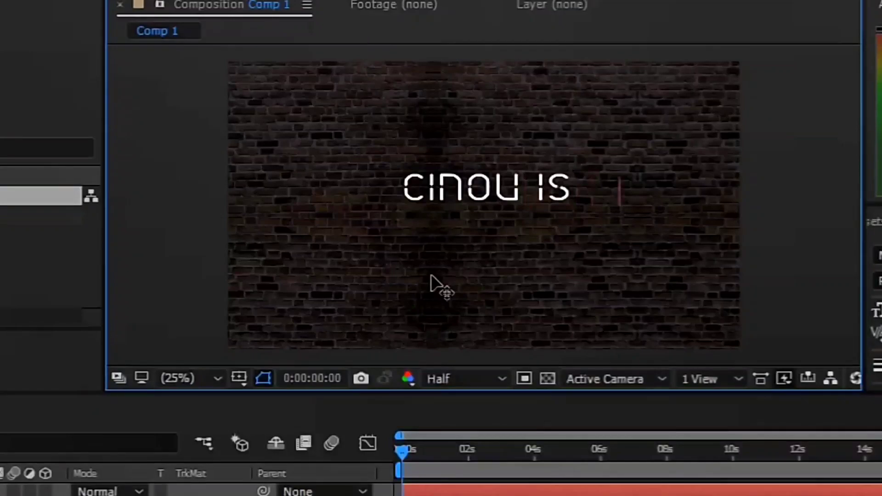
{"action": "type", "text": "here"}
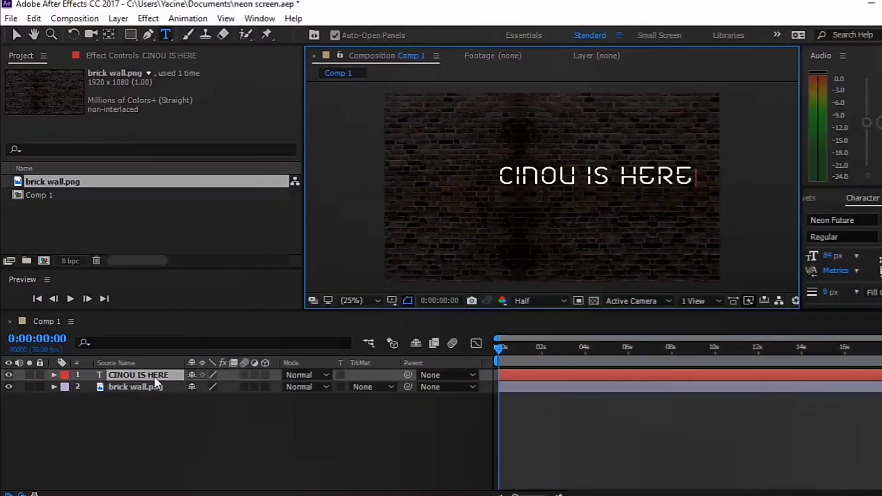
{"action": "left_click", "coordinate": [196, 378]}
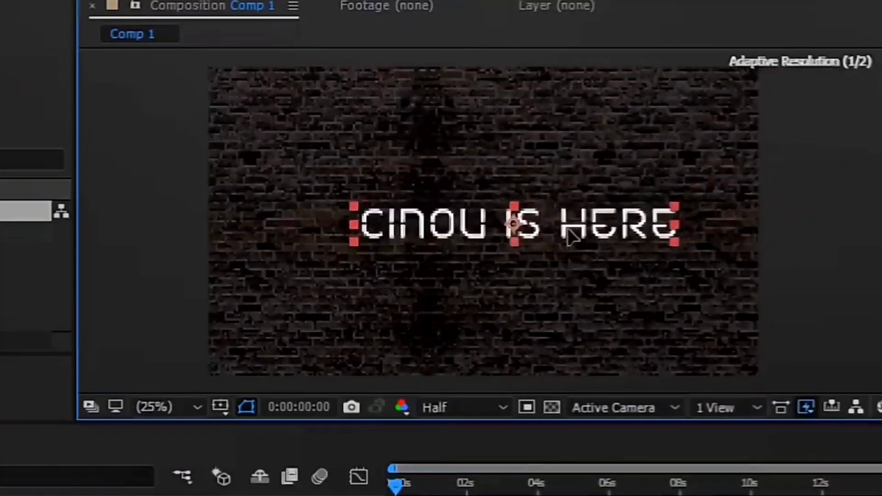
- Set the text layer's Opacity to 20%, checking it at 50% and 25% view zoom
{"action": "key", "text": "Return"}
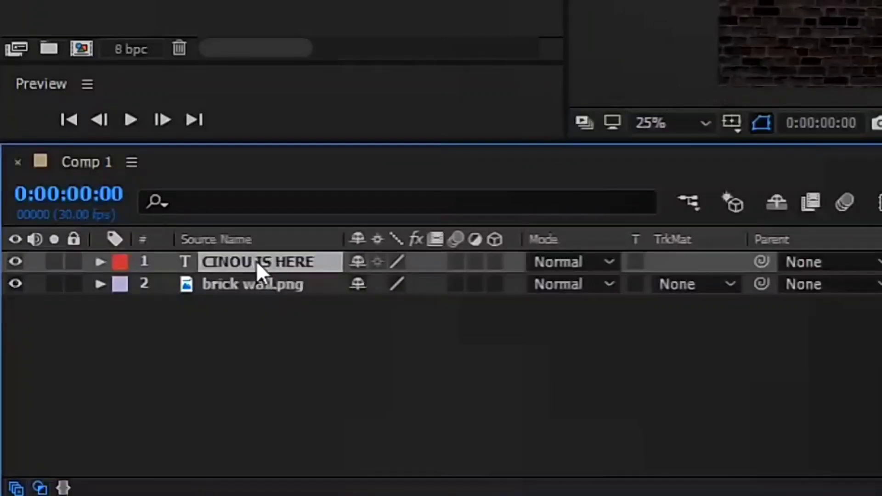
{"action": "key", "text": "t"}
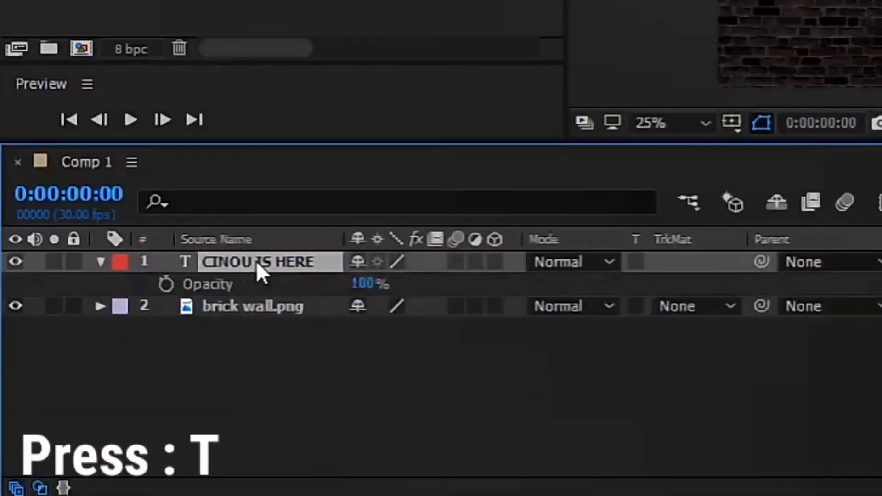
{"action": "left_click", "coordinate": [363, 284]}
{"action": "type", "text": "20"}
{"action": "key", "text": "Return"}
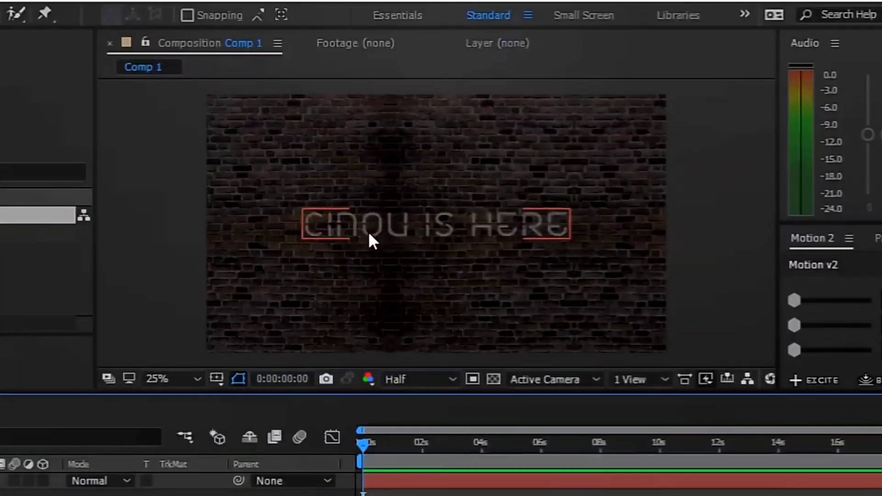
{"action": "key", "text": "period"}
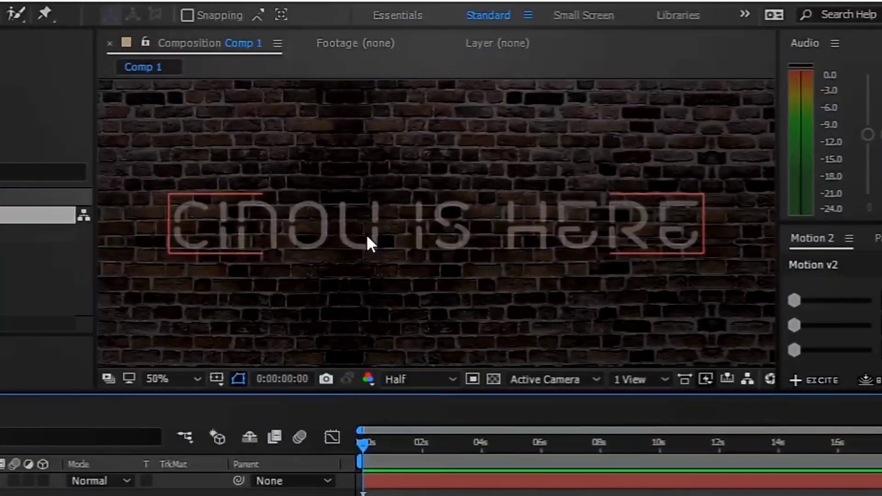
{"action": "key", "text": "comma"}
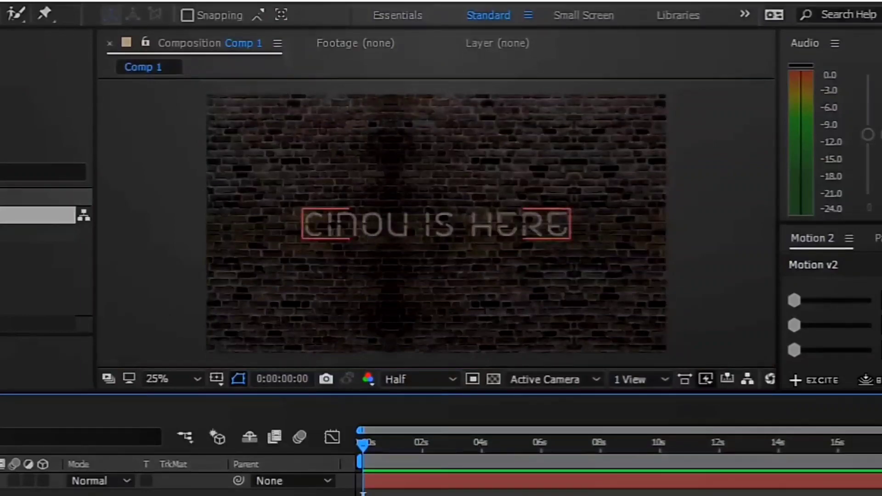
{"action": "key", "text": "ctrl+5"}
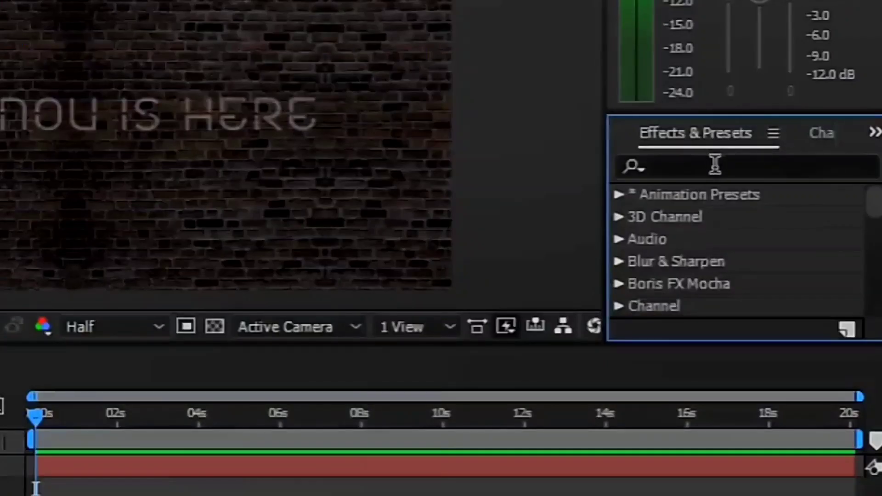
- Search Effects & Presets for 'saber' and select Video Copilot's Saber
{"action": "left_click", "coordinate": [715, 164]}
{"action": "type", "text": "saber"}
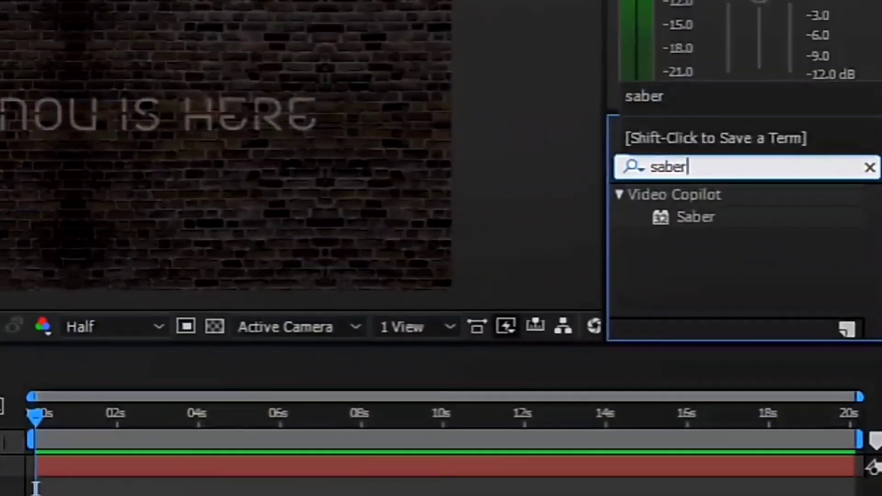
{"action": "left_click", "coordinate": [690, 217]}
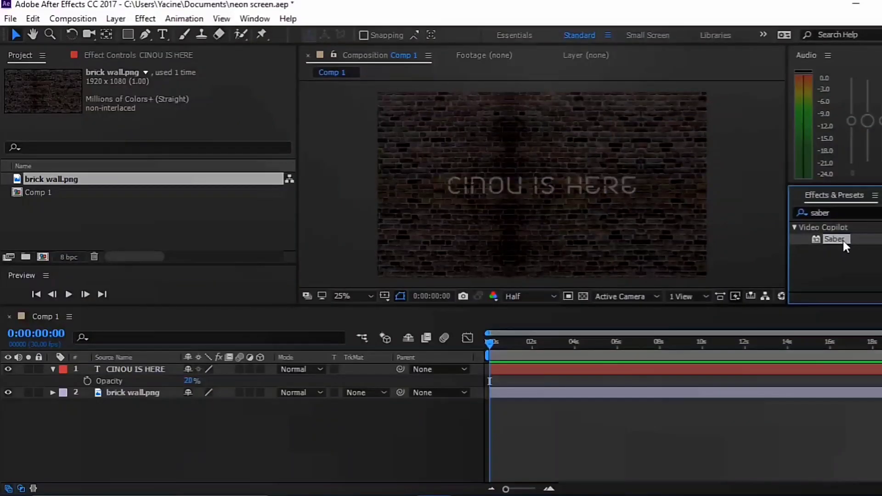
{"action": "left_click_drag", "start_coordinate": [843, 240], "coordinate": [566, 183]}
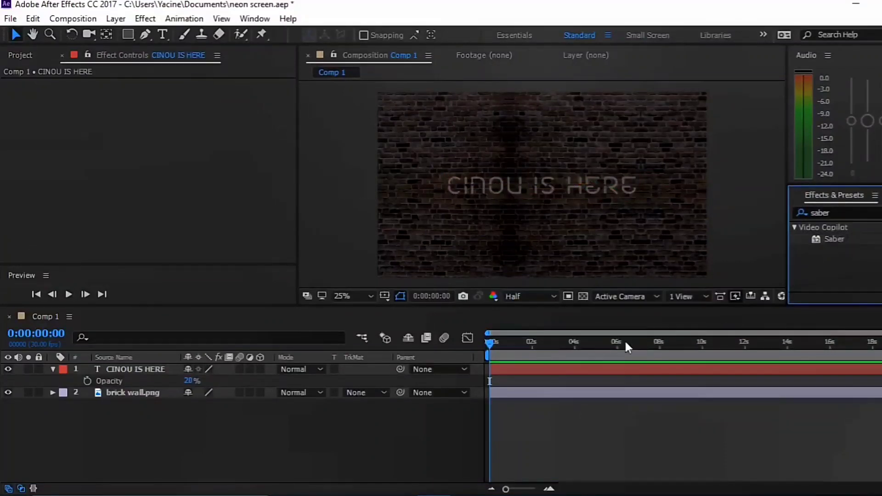
{"action": "left_click", "coordinate": [335, 418]}
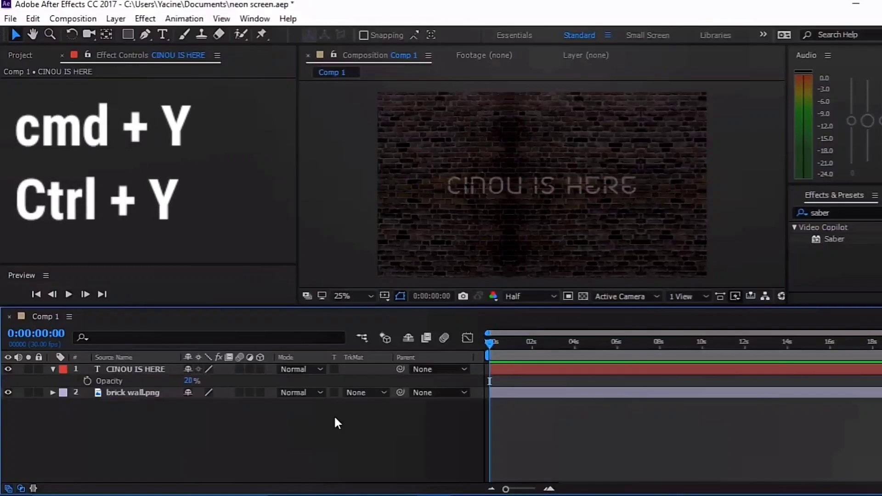
- Create a full-comp 1920×1080 black solid named Black Solid 1
{"action": "key", "text": "ctrl+y"}
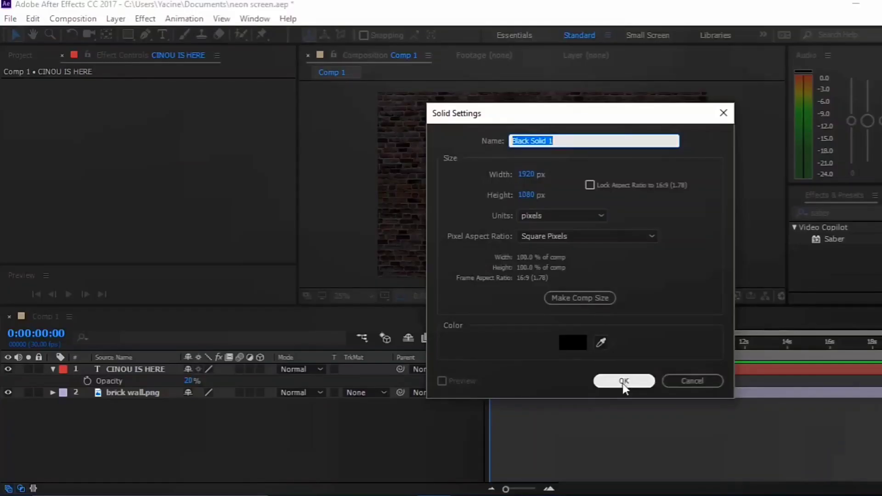
{"action": "left_click", "coordinate": [623, 380]}
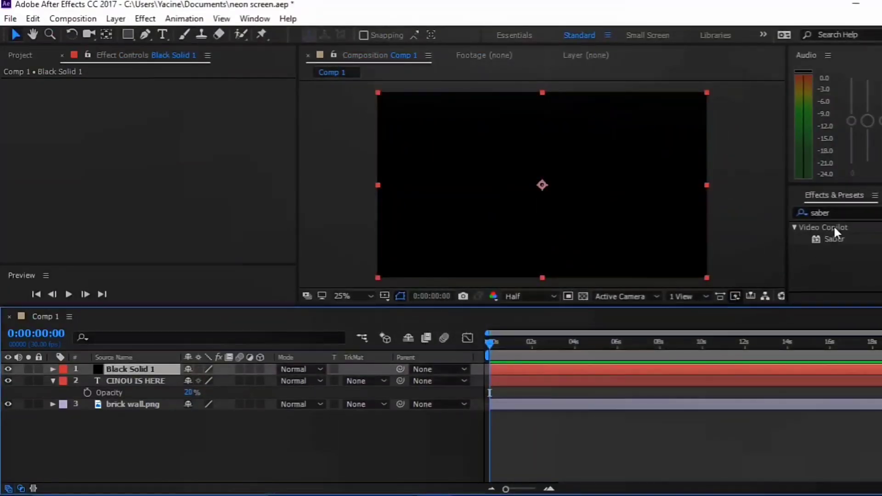
{"action": "left_click", "coordinate": [833, 238]}
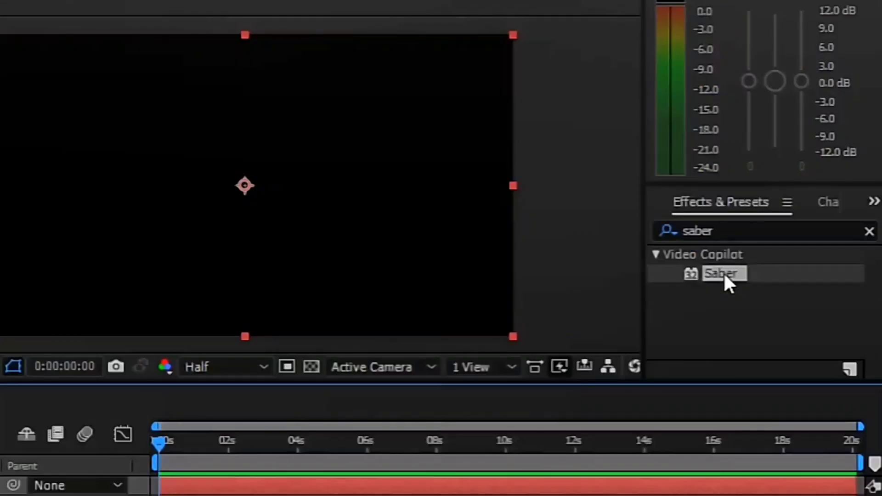
- Apply Saber to Black Solid 1 and set its blending mode to Add
{"action": "left_click_drag", "start_coordinate": [835, 238], "coordinate": [691, 242]}
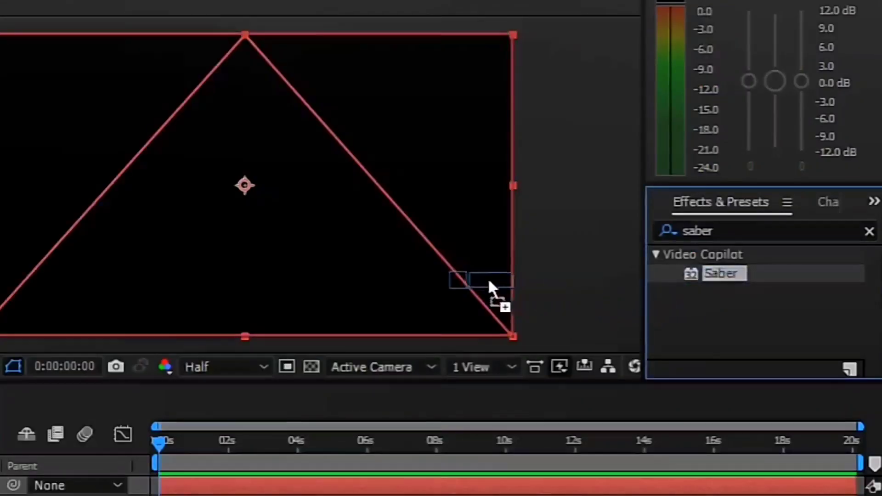
{"action": "left_click_drag", "start_coordinate": [488, 281], "coordinate": [235, 209]}
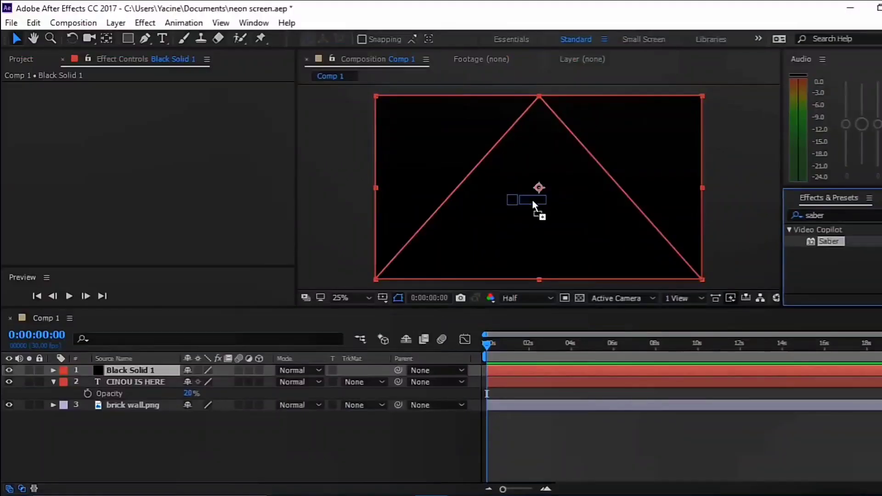
{"action": "left_click_drag", "start_coordinate": [531, 199], "coordinate": [532, 199]}
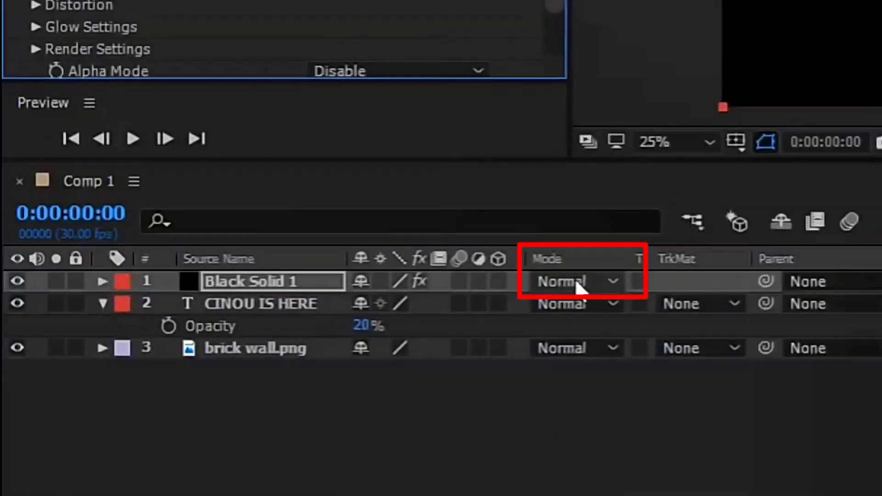
{"action": "left_click", "coordinate": [574, 279]}
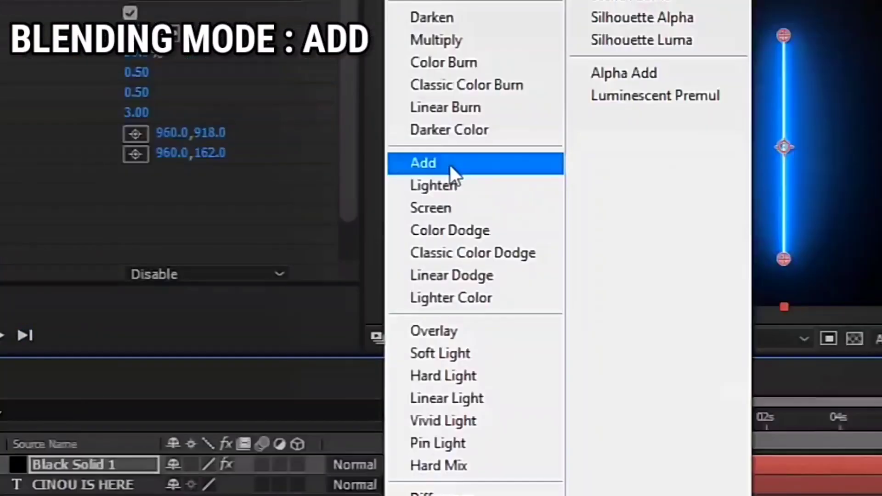
{"action": "left_click", "coordinate": [348, 201]}
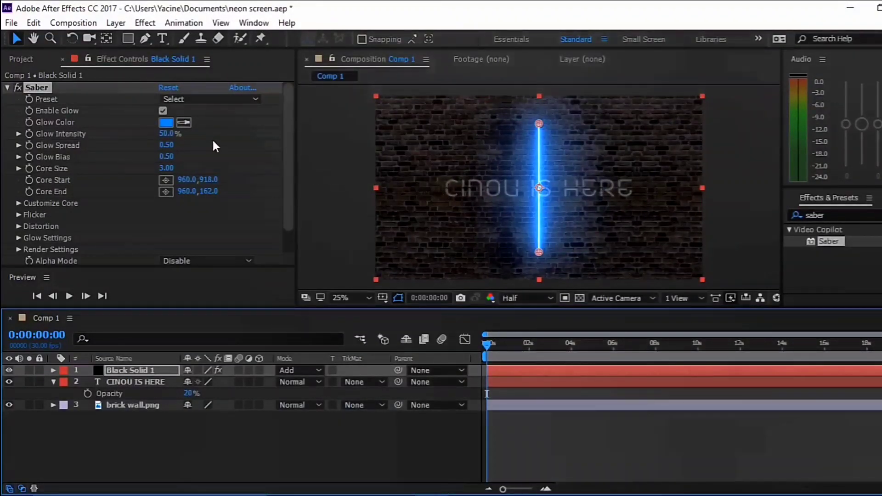
- Set Saber's Core Type to Text Layer, tracing text layer 2
{"action": "scroll", "coordinate": [215, 146], "scroll_direction": "down", "scroll_amount": 1}
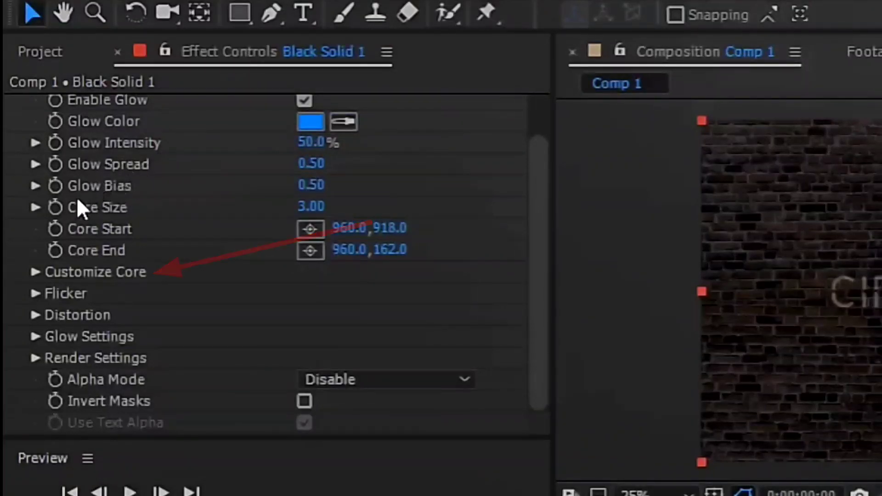
{"action": "left_click", "coordinate": [35, 270]}
{"action": "scroll", "coordinate": [37, 270], "scroll_direction": "down", "scroll_amount": 3}
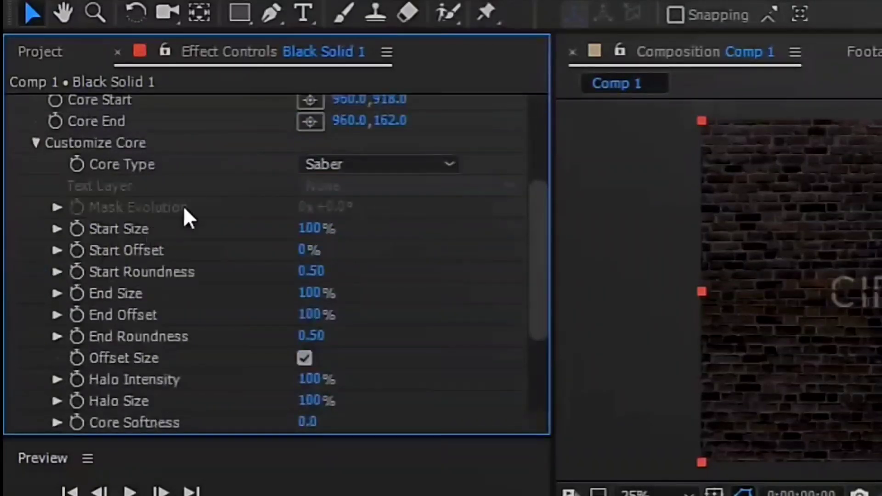
{"action": "left_click", "coordinate": [320, 162]}
{"action": "left_click", "coordinate": [348, 244]}
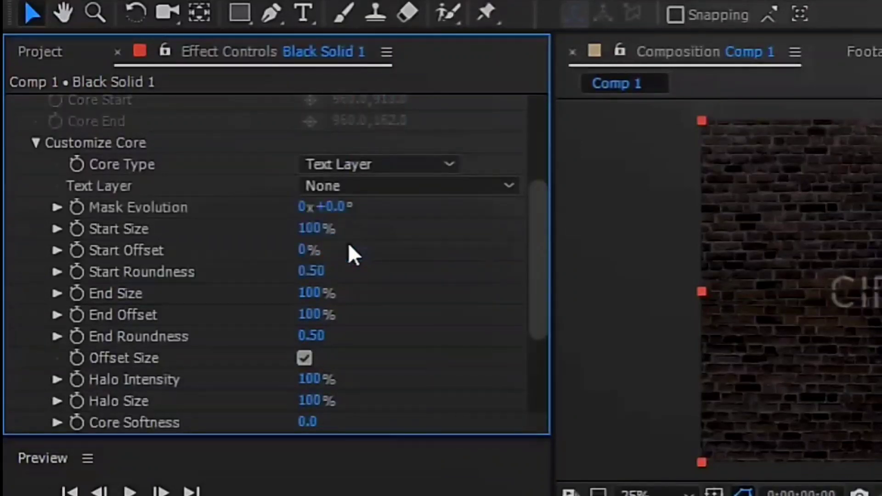
{"action": "left_click", "coordinate": [367, 185]}
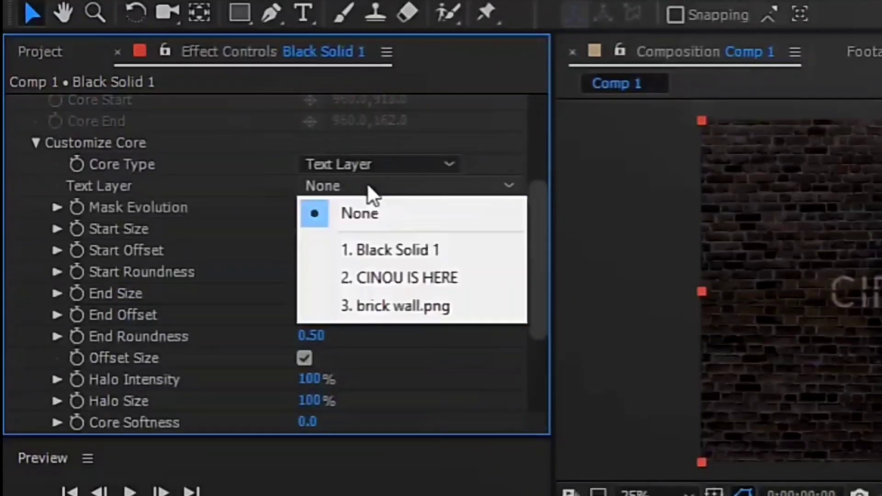
{"action": "left_click", "coordinate": [386, 277]}
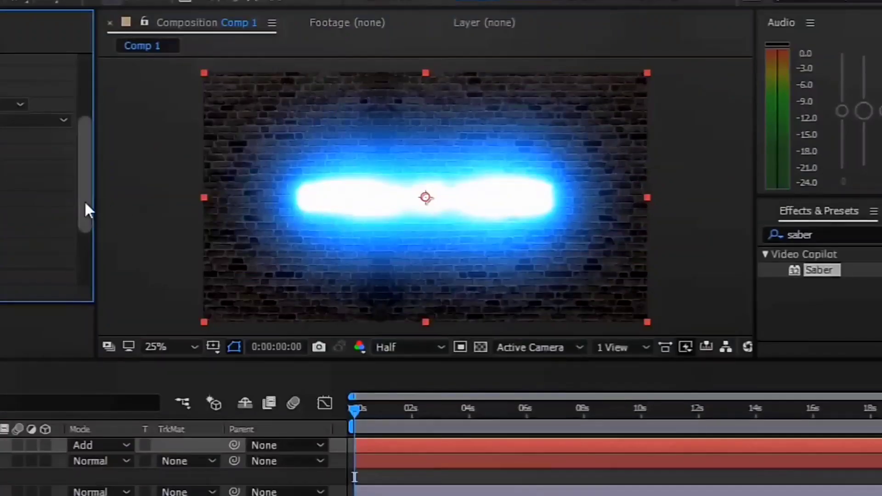
{"action": "scroll", "coordinate": [5, 213], "scroll_direction": "up", "scroll_amount": 3}
{"action": "scroll", "coordinate": [4, 214], "scroll_direction": "up", "scroll_amount": 2}
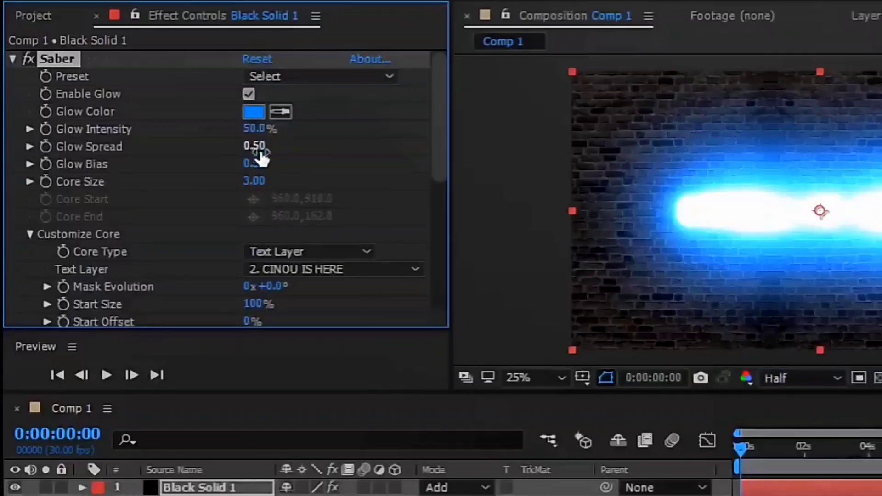
- Apply Saber's Neon preset and lower Glow Intensity to 27%
{"action": "left_click", "coordinate": [318, 76]}
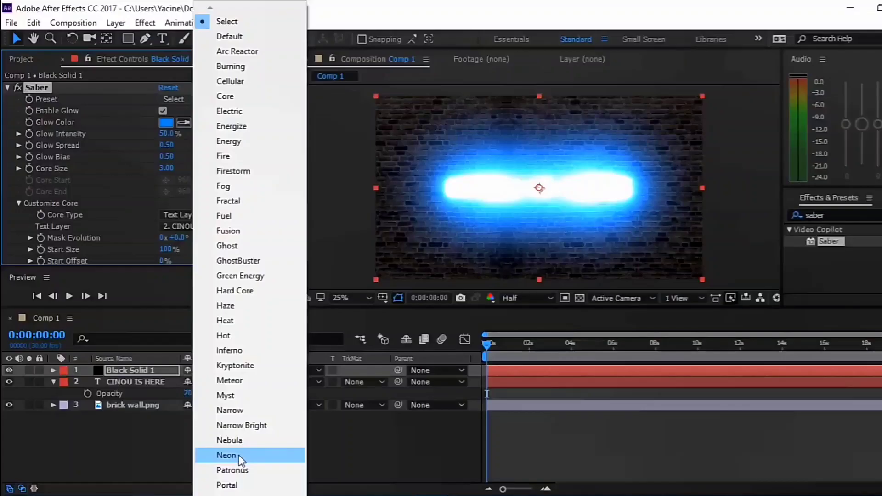
{"action": "left_click", "coordinate": [406, 425]}
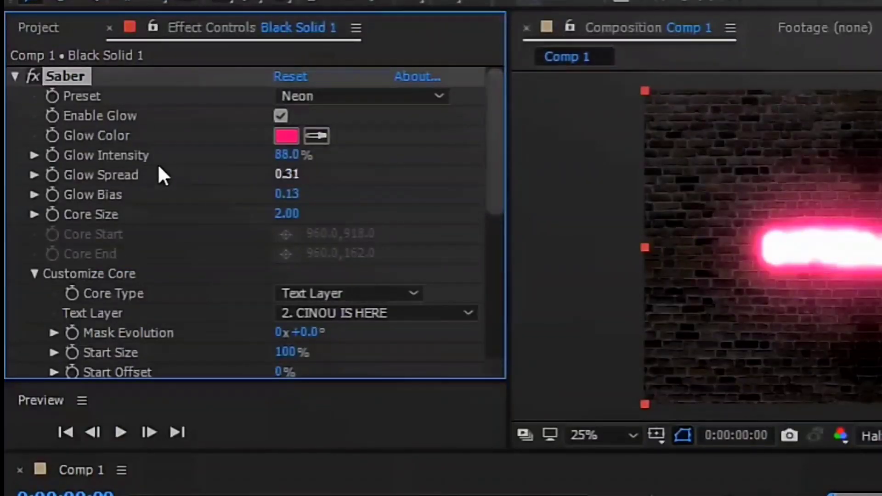
{"action": "left_click_drag", "start_coordinate": [281, 157], "coordinate": [236, 167]}
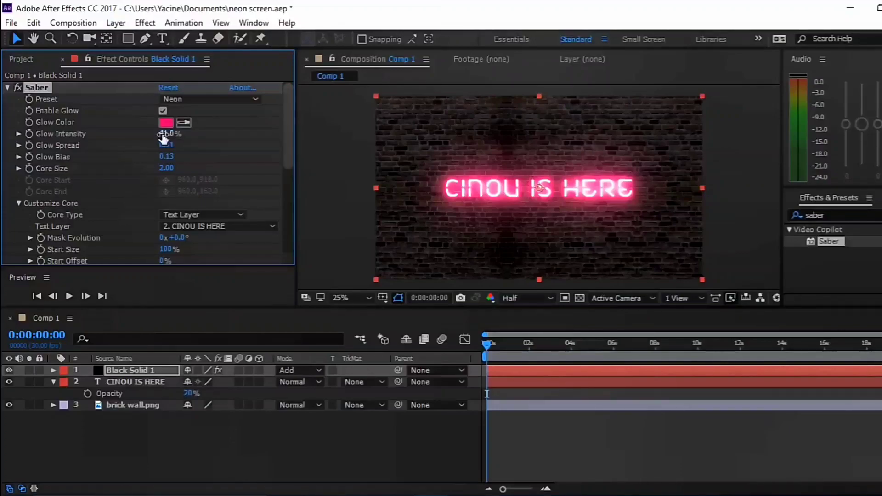
{"action": "left_click_drag", "start_coordinate": [163, 133], "coordinate": [157, 134]}
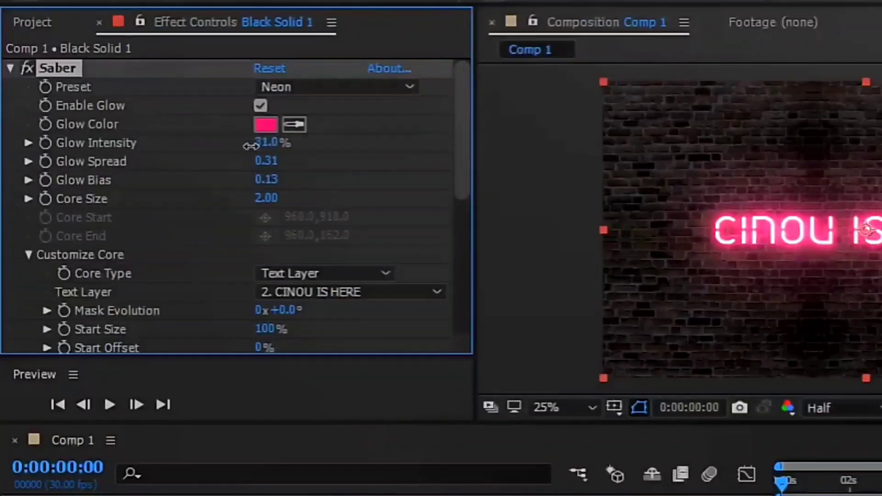
{"action": "left_click_drag", "start_coordinate": [250, 146], "coordinate": [249, 146]}
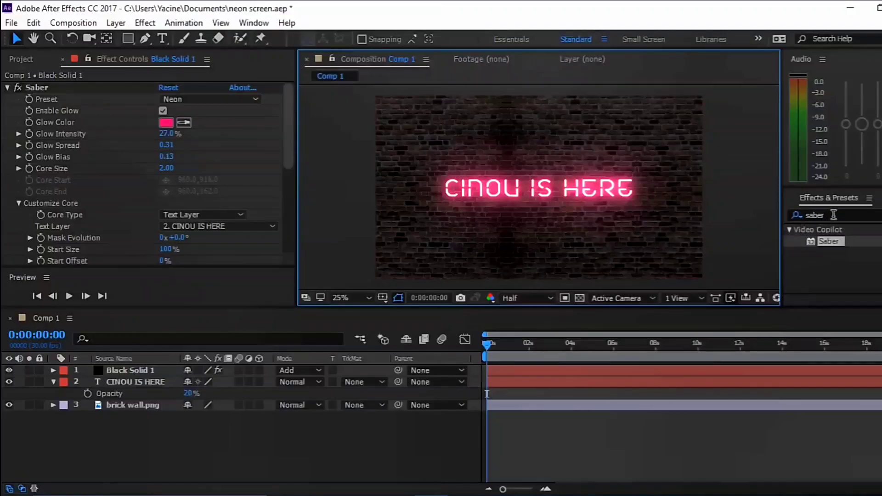
- Apply Brightness & Contrast to brick wall.png at -60 brightness and 28 contrast
{"action": "left_click", "coordinate": [833, 215]}
{"action": "type", "text": "b"}
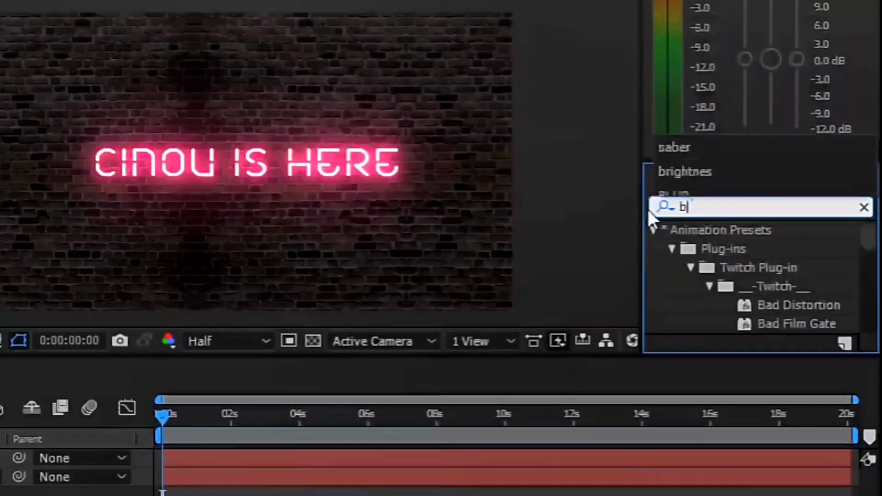
{"action": "type", "text": "rightnes"}
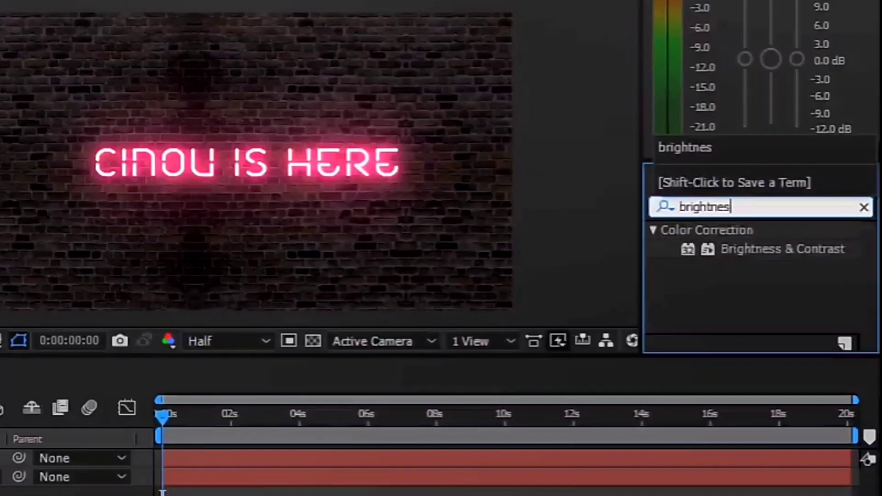
{"action": "left_click_drag", "start_coordinate": [693, 249], "coordinate": [133, 407]}
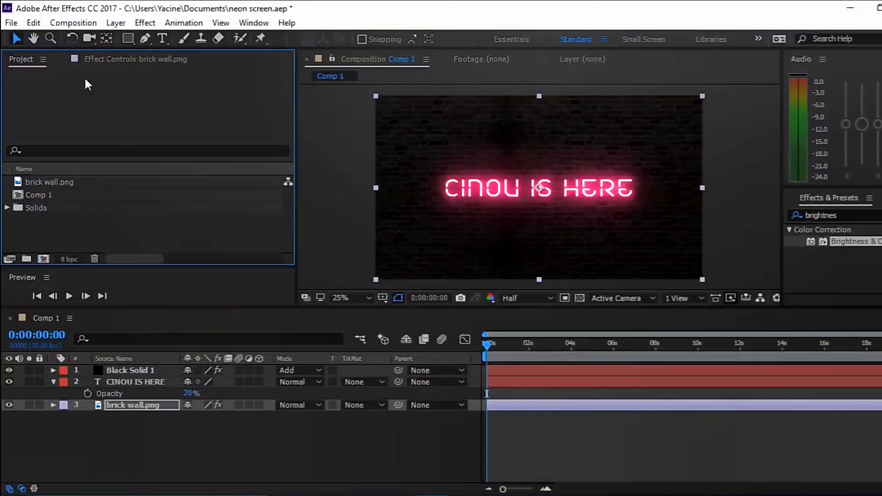
- Raise Black Solid 1's Saber Flicker Intensity to 35%
{"action": "left_click", "coordinate": [92, 60]}
{"action": "left_click", "coordinate": [133, 369]}
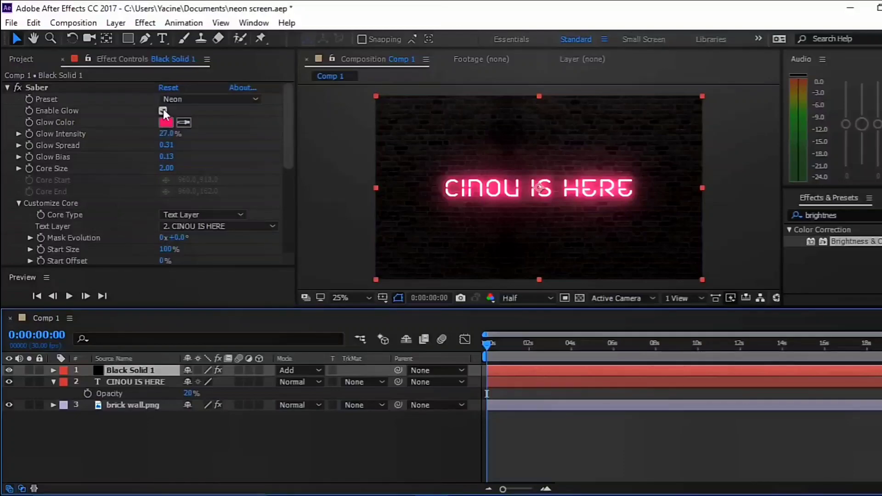
{"action": "scroll", "coordinate": [114, 145], "scroll_direction": "down", "scroll_amount": 5}
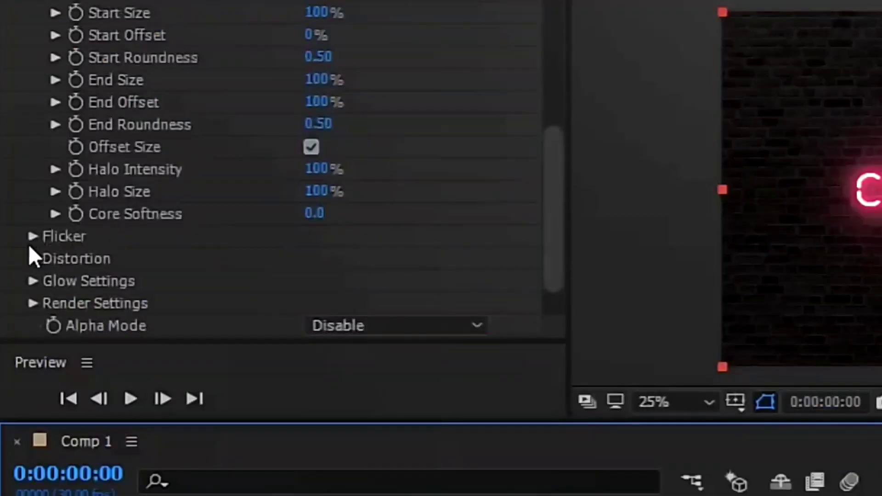
{"action": "left_click", "coordinate": [27, 239]}
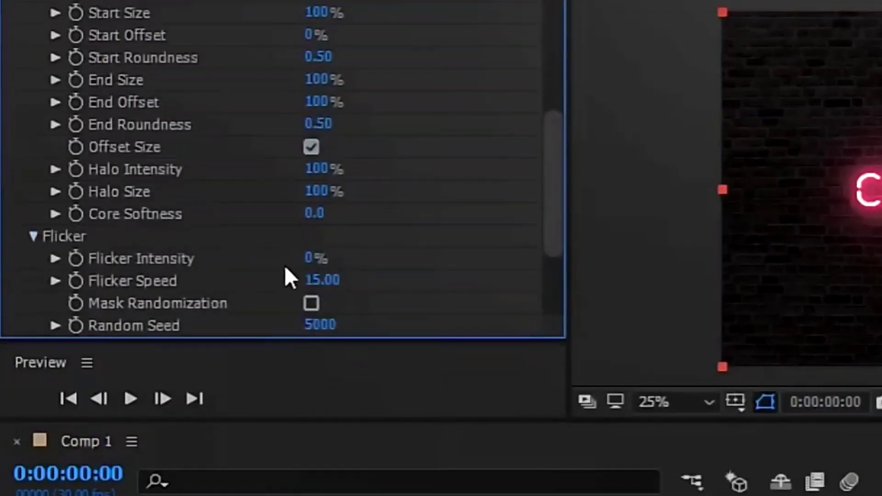
{"action": "left_click_drag", "start_coordinate": [310, 261], "coordinate": [402, 271]}
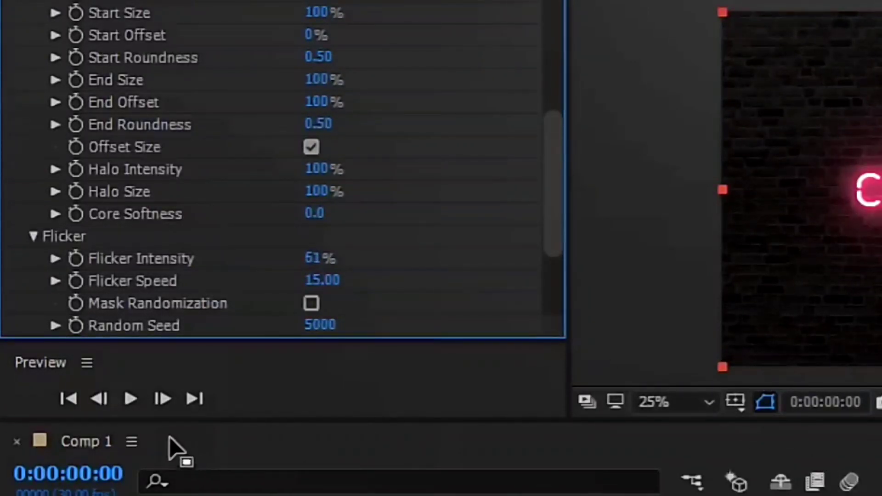
- Preview the flickering neon sign, replaying it from the first frame
{"action": "left_click", "coordinate": [141, 399]}
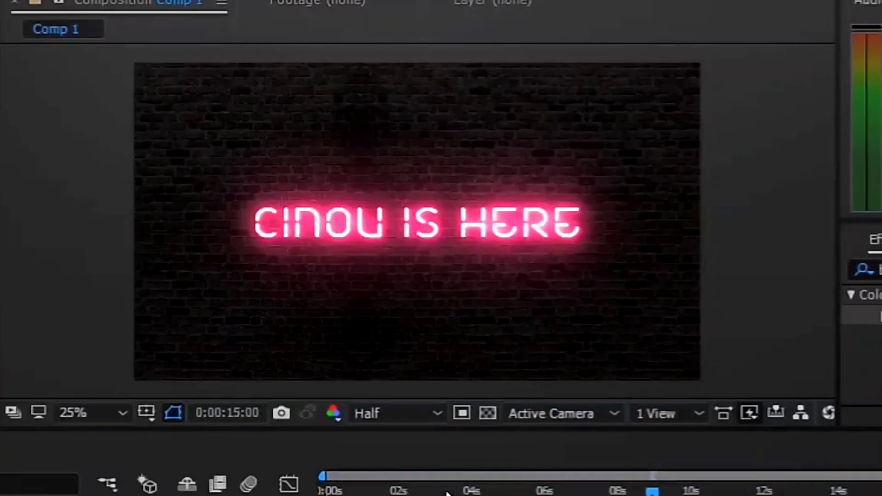
{"action": "left_click_drag", "start_coordinate": [574, 493], "coordinate": [404, 495]}
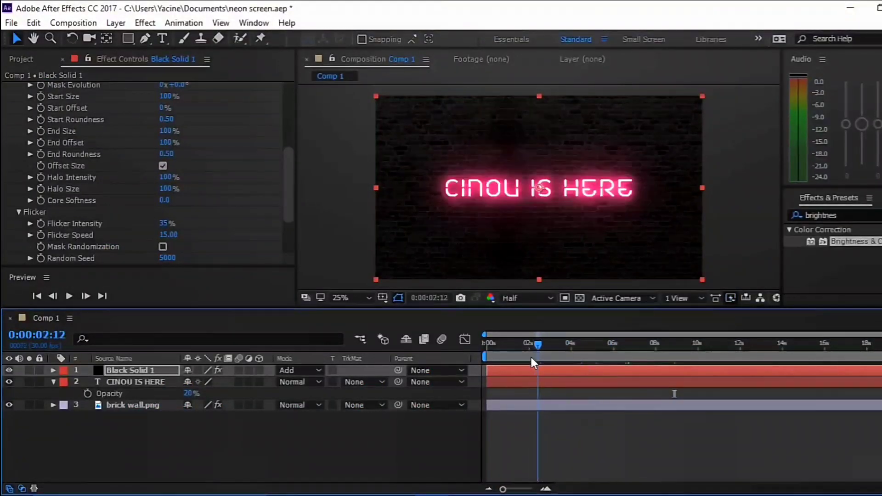
{"action": "left_click_drag", "start_coordinate": [532, 363], "coordinate": [478, 362]}
{"action": "left_click", "coordinate": [68, 295]}
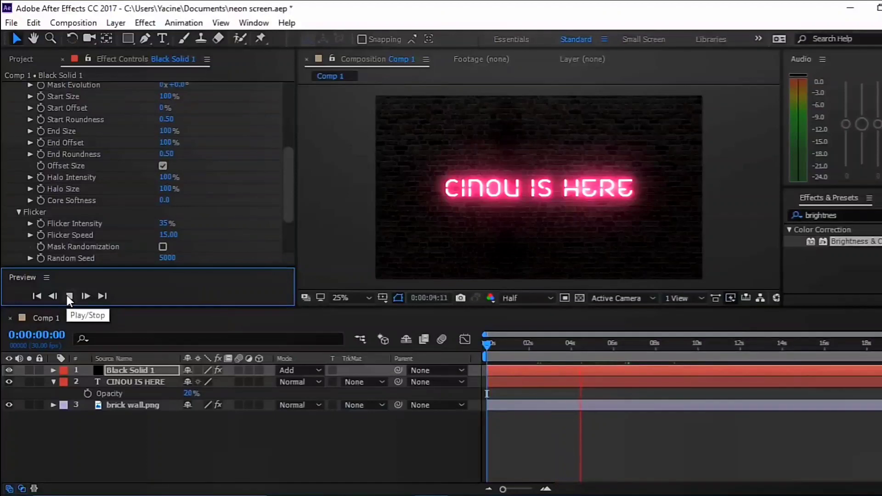
{"action": "left_click", "coordinate": [67, 295]}
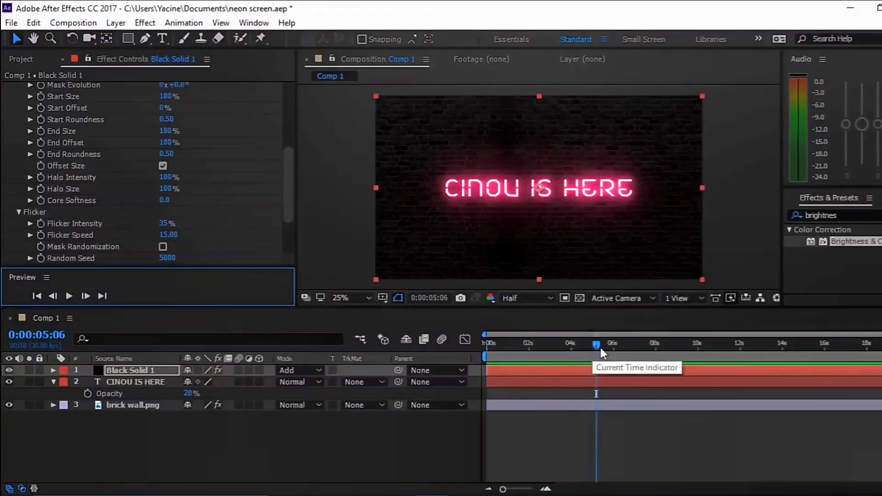
- Move the playhead and try Saber Start Offset values between 100% and 74%
{"action": "left_click", "coordinate": [584, 345]}
{"action": "left_click_drag", "start_coordinate": [570, 343], "coordinate": [491, 351]}
{"action": "scroll", "coordinate": [198, 153], "scroll_direction": "up", "scroll_amount": 5}
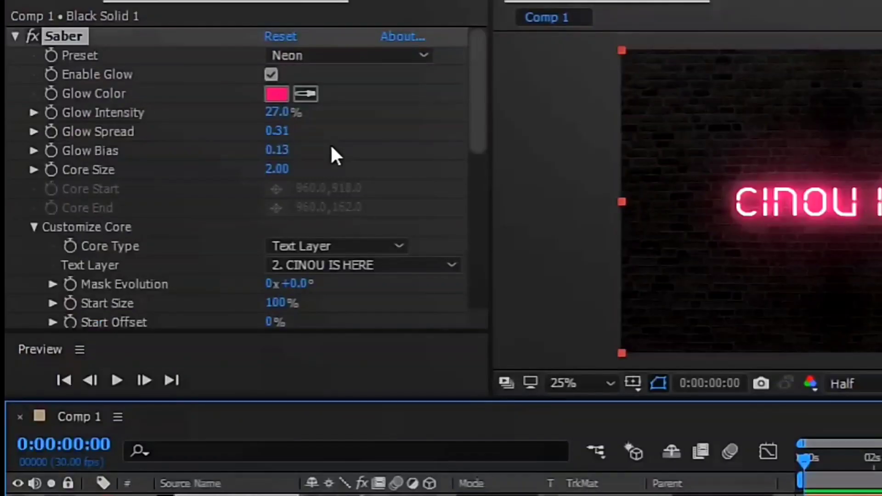
{"action": "scroll", "coordinate": [182, 172], "scroll_direction": "down", "scroll_amount": 1}
{"action": "scroll", "coordinate": [227, 228], "scroll_direction": "down", "scroll_amount": 4}
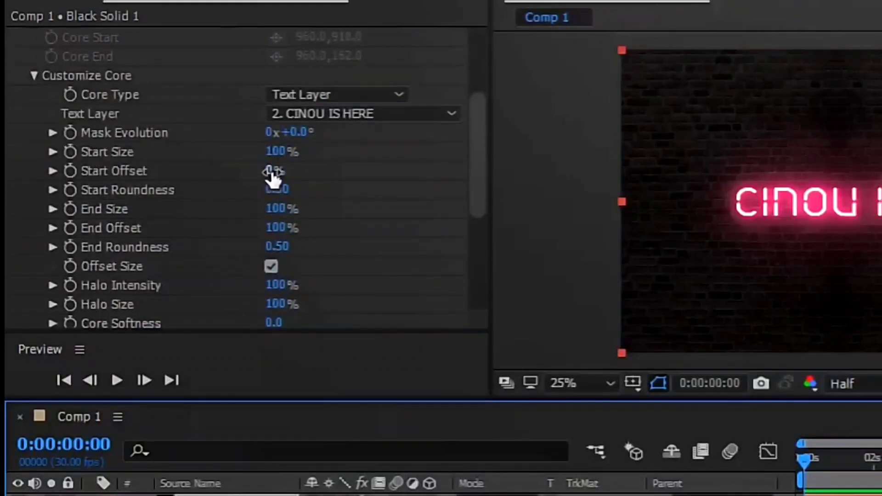
{"action": "left_click_drag", "start_coordinate": [273, 177], "coordinate": [343, 181]}
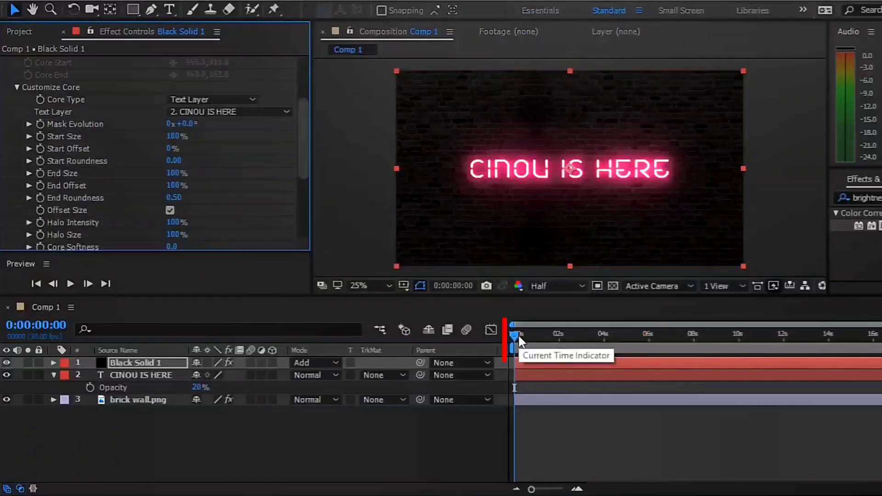
{"action": "left_click_drag", "start_coordinate": [516, 335], "coordinate": [535, 340]}
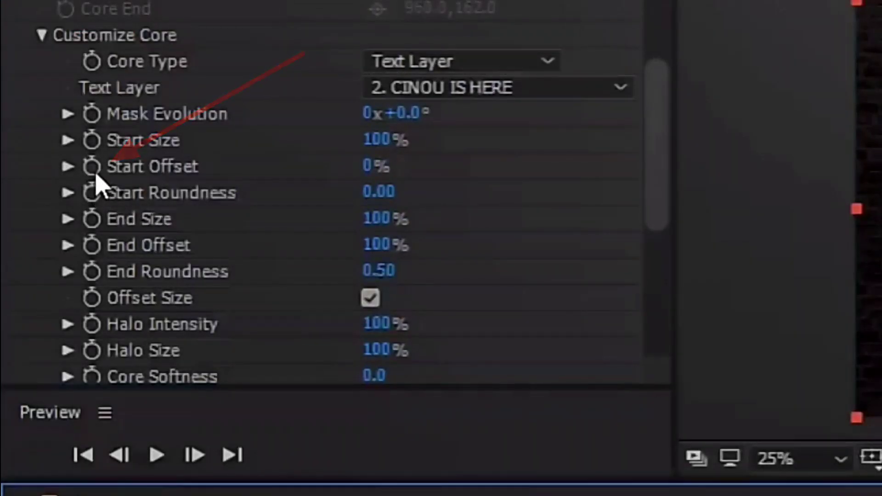
- Keyframe Start Offset at 0% at frame 23 and 100% at frame 0
{"action": "left_click", "coordinate": [94, 174]}
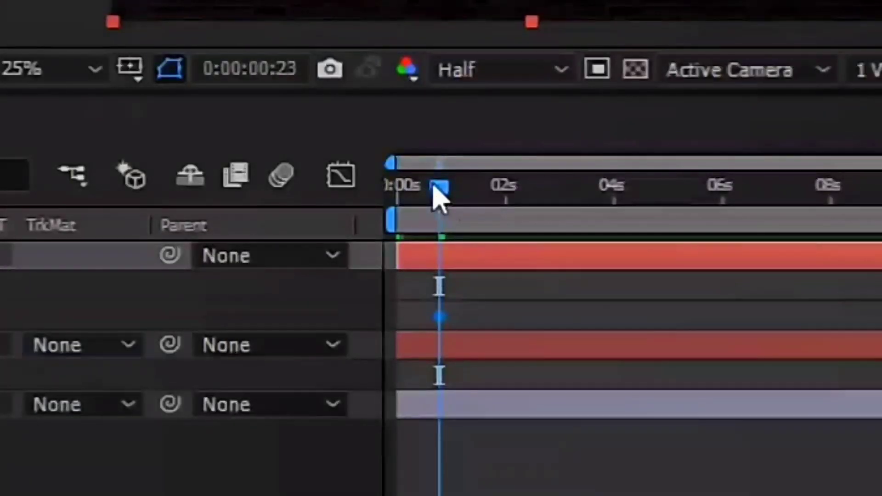
{"action": "left_click_drag", "start_coordinate": [438, 195], "coordinate": [394, 198]}
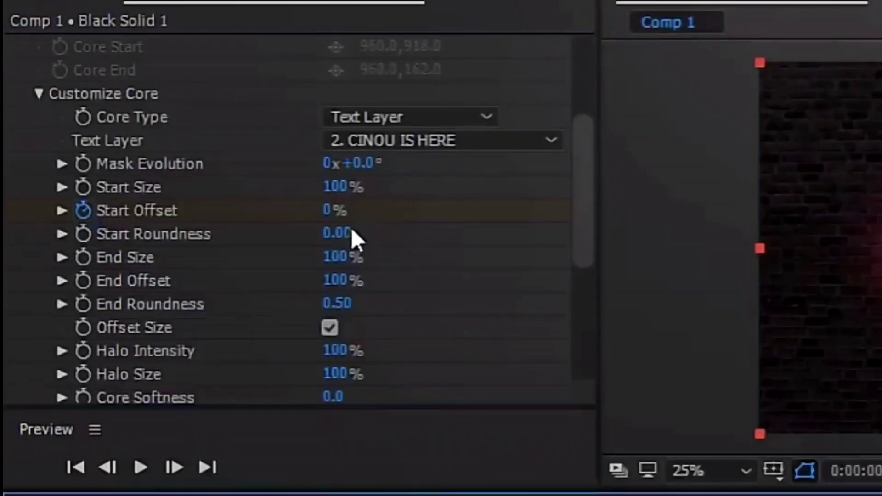
{"action": "left_click_drag", "start_coordinate": [338, 212], "coordinate": [575, 257]}
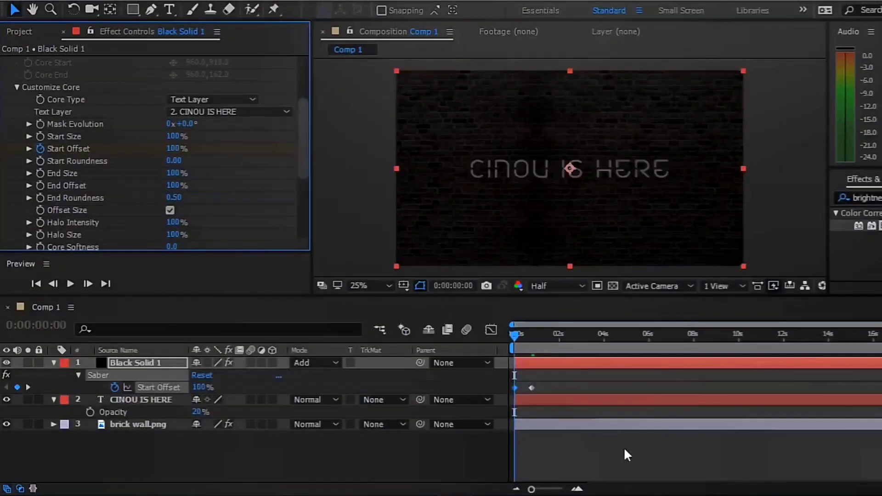
- Preview the neon draw-on and push the second Start Offset keyframe later in time
{"action": "left_click", "coordinate": [148, 464]}
{"action": "left_click", "coordinate": [75, 281]}
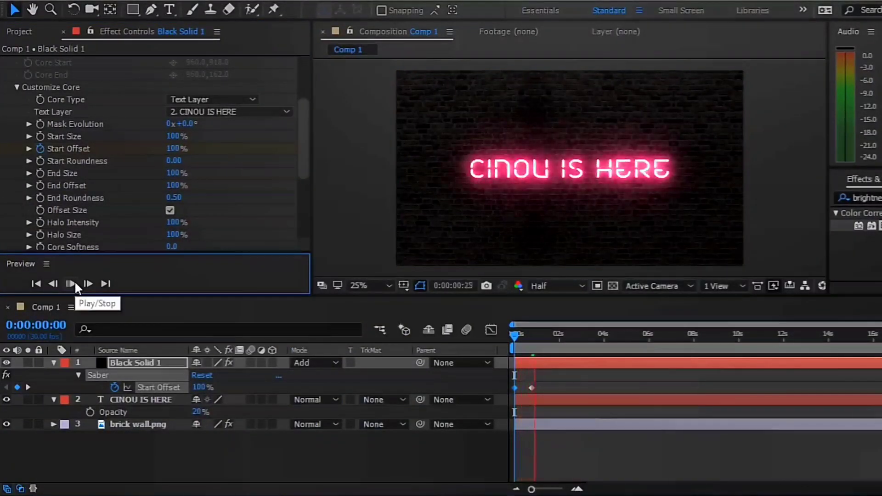
{"action": "left_click", "coordinate": [76, 280]}
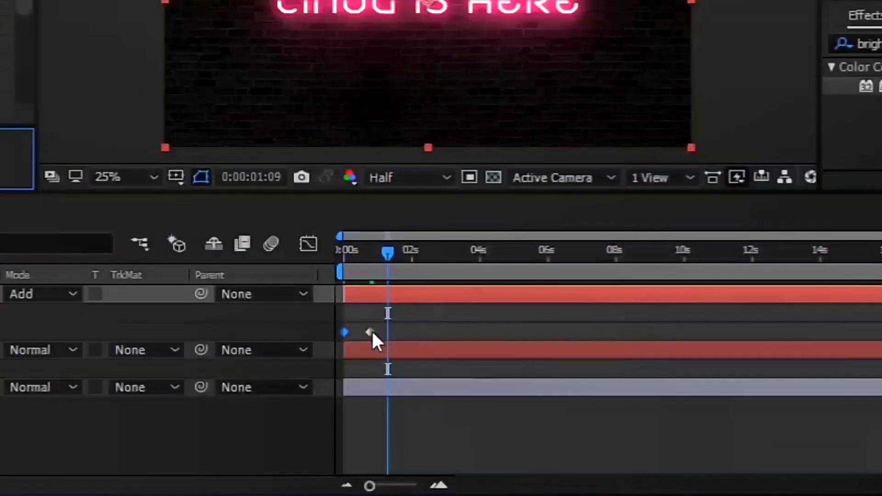
{"action": "left_click_drag", "start_coordinate": [532, 387], "coordinate": [596, 388]}
{"action": "left_click_drag", "start_coordinate": [470, 341], "coordinate": [522, 332]}
- Replay the slower draw-on from the start and pull the second keyframe back to about 4.5 seconds
{"action": "left_click", "coordinate": [381, 250]}
{"action": "left_click", "coordinate": [339, 250]}
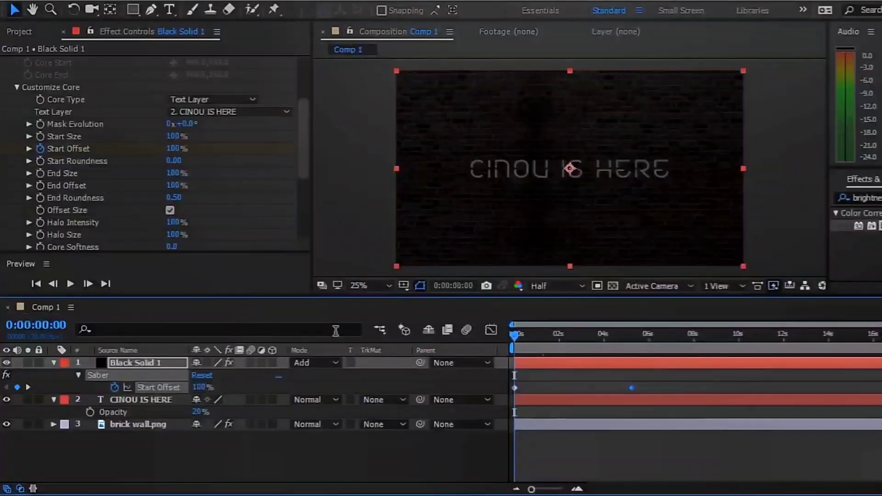
{"action": "left_click", "coordinate": [70, 282]}
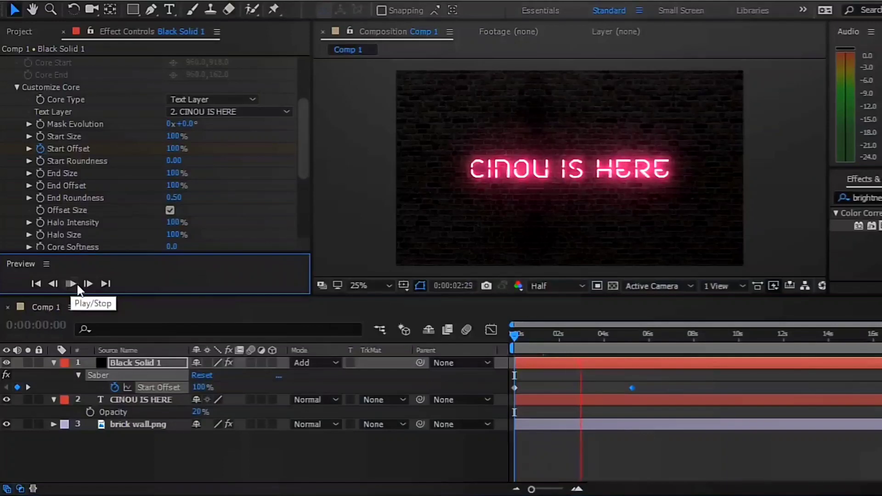
{"action": "left_click", "coordinate": [77, 285]}
{"action": "left_click_drag", "start_coordinate": [631, 387], "coordinate": [614, 387]}
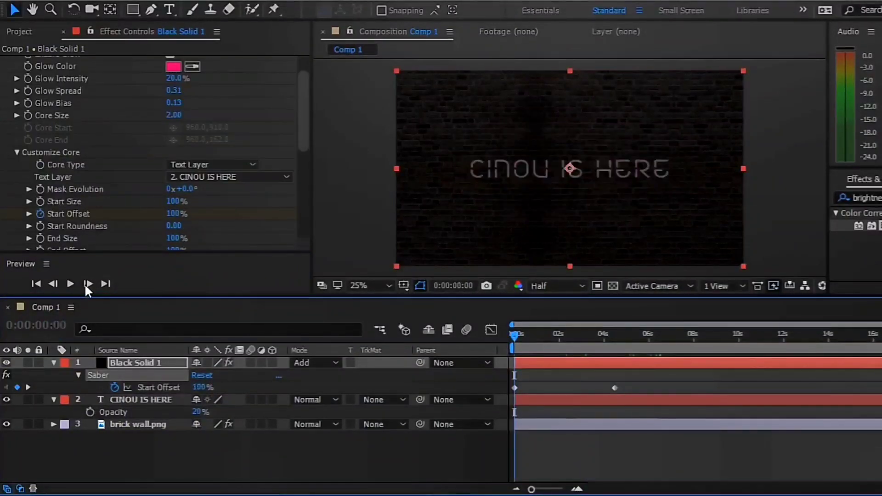
- Replay the animation, park the playhead on the second keyframe, and create a new solid layer
{"action": "left_click", "coordinate": [73, 282]}
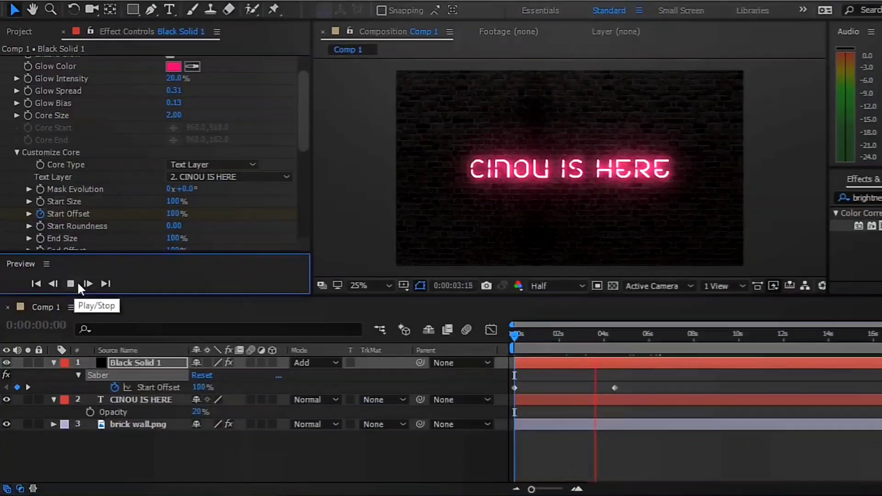
{"action": "left_click", "coordinate": [603, 359]}
{"action": "left_click_drag", "start_coordinate": [603, 359], "coordinate": [614, 360]}
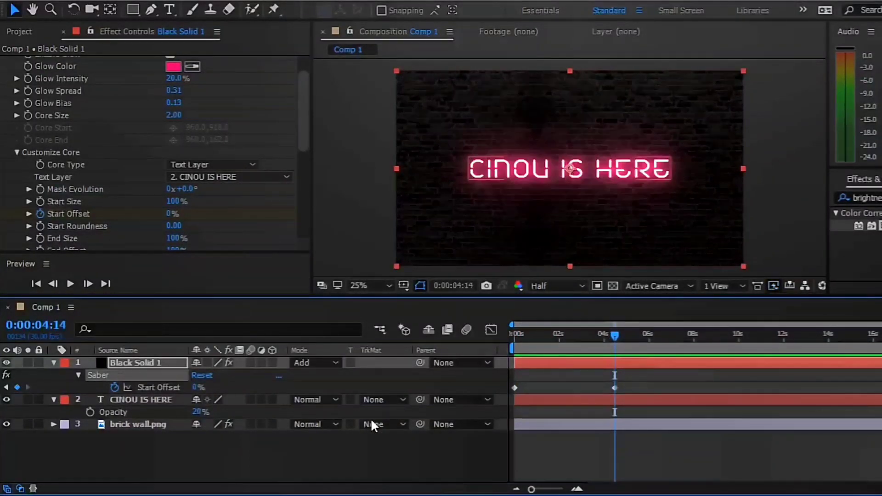
{"action": "left_click", "coordinate": [278, 473]}
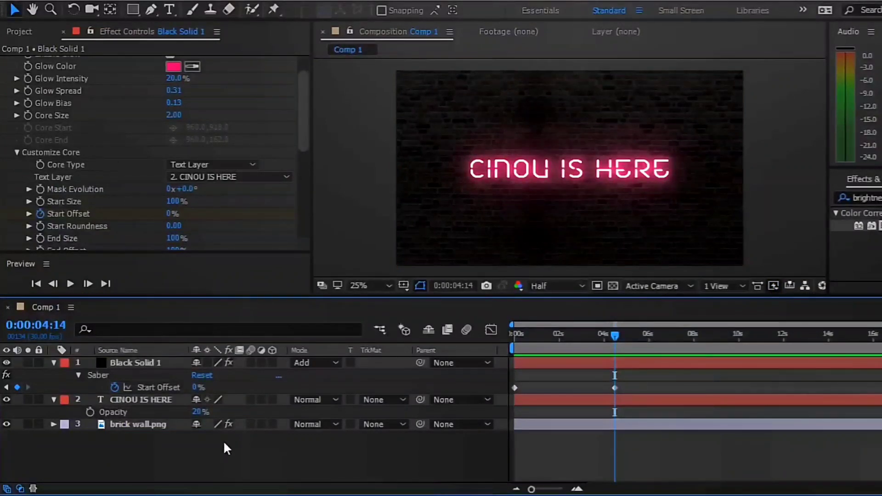
{"action": "key", "text": "ctrl+y"}
- Confirm Black Solid 2 and apply the Saber effect to it via an Effects search for 'saber'
{"action": "left_click", "coordinate": [661, 376]}
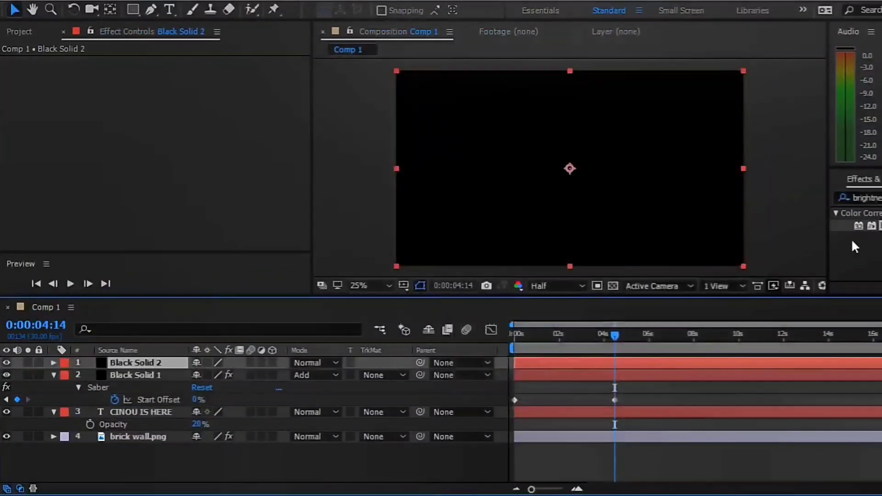
{"action": "key", "text": "ctrl+f"}
{"action": "type", "text": "saber"}
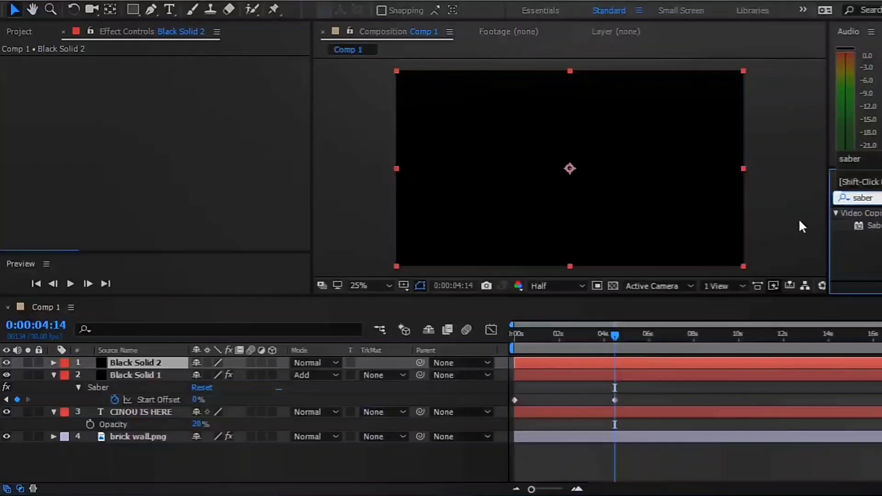
{"action": "key", "text": "Return"}
{"action": "double_click", "coordinate": [873, 223]}
- Set Black Solid 2's blend mode to Add
{"action": "left_click", "coordinate": [118, 372]}
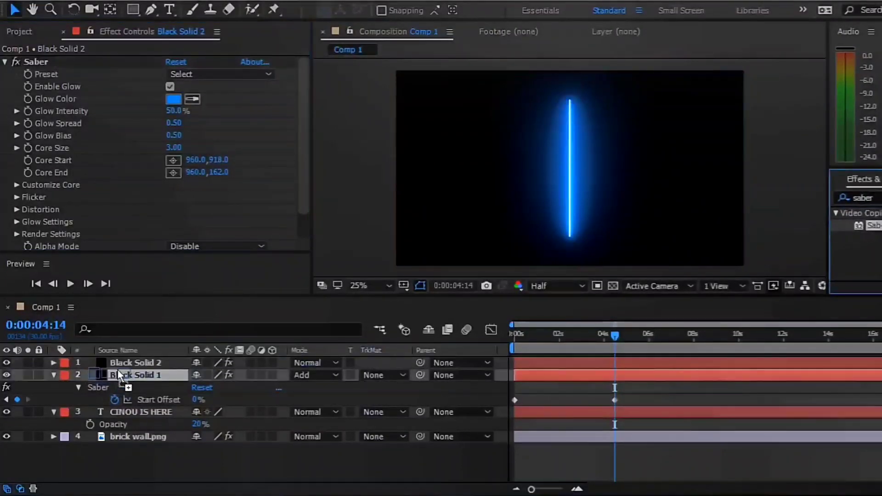
{"action": "left_click", "coordinate": [138, 363]}
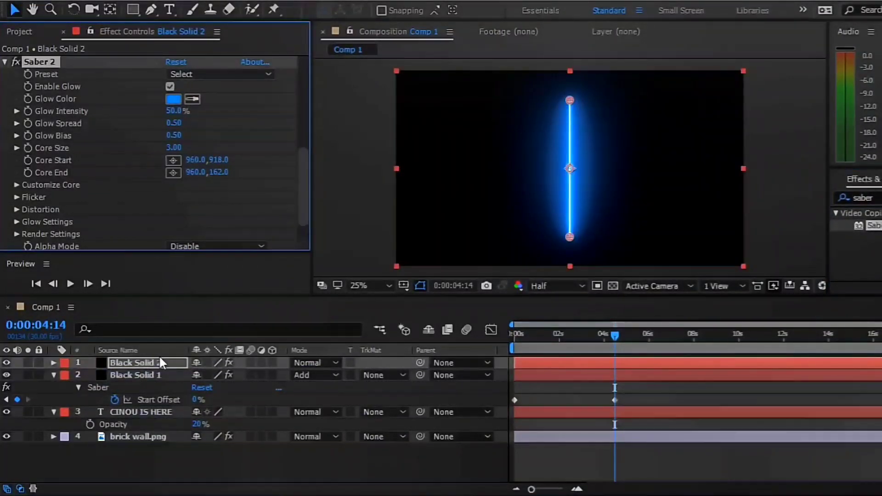
{"action": "left_click", "coordinate": [159, 354]}
{"action": "left_click", "coordinate": [322, 362]}
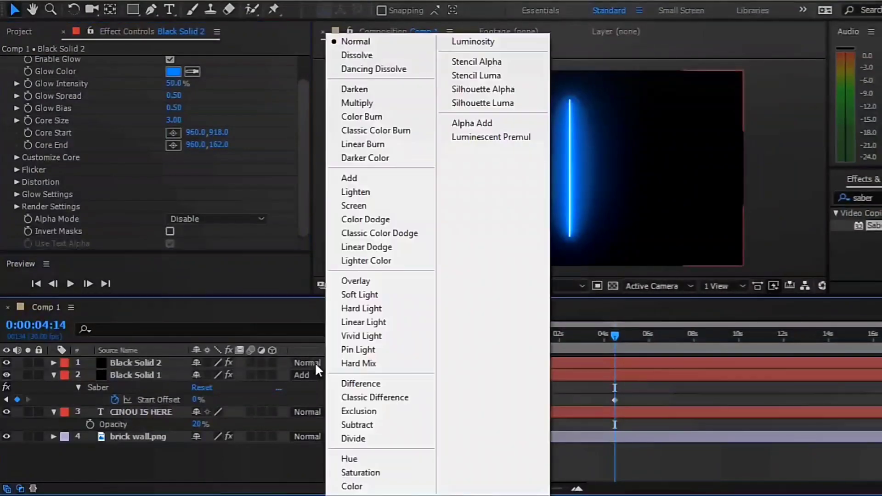
{"action": "left_click", "coordinate": [402, 177]}
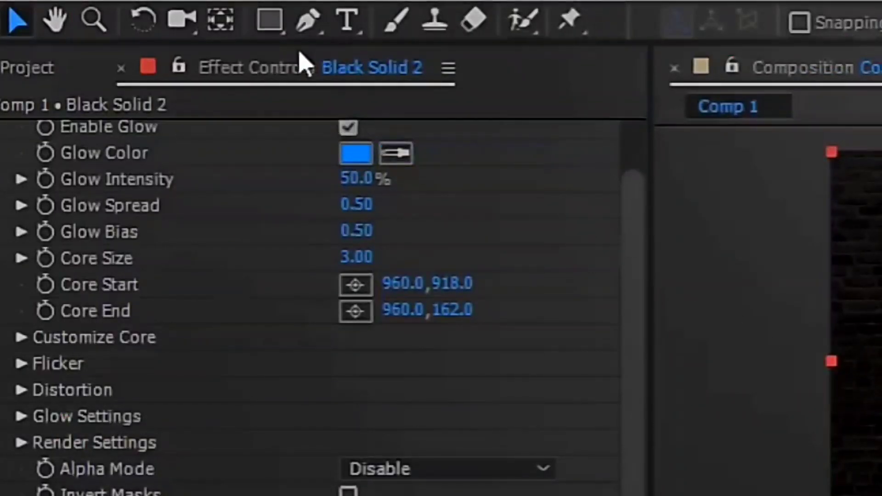
- Draw a rectangle mask around CINOU IS HERE and set Saber's Core Type to Layer Masks
{"action": "left_click", "coordinate": [269, 21]}
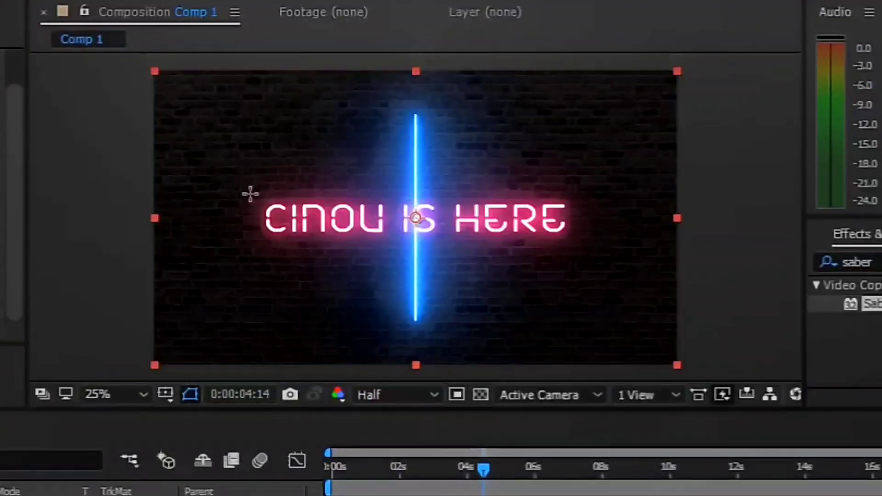
{"action": "left_click_drag", "start_coordinate": [249, 195], "coordinate": [592, 245]}
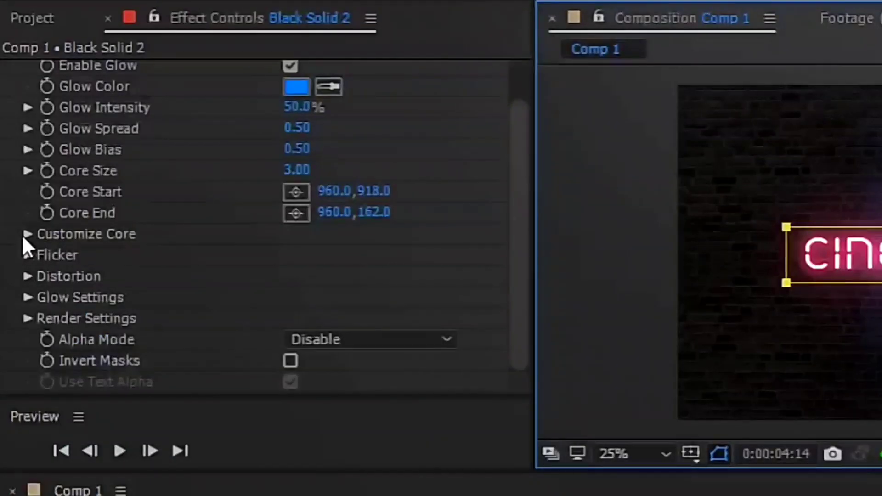
{"action": "left_click", "coordinate": [25, 234]}
{"action": "scroll", "coordinate": [62, 205], "scroll_direction": "down", "scroll_amount": 3}
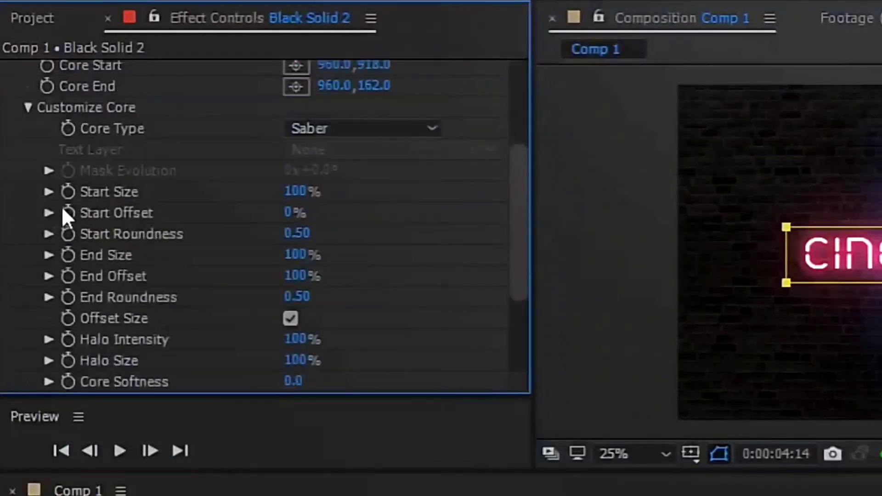
{"action": "left_click", "coordinate": [334, 128]}
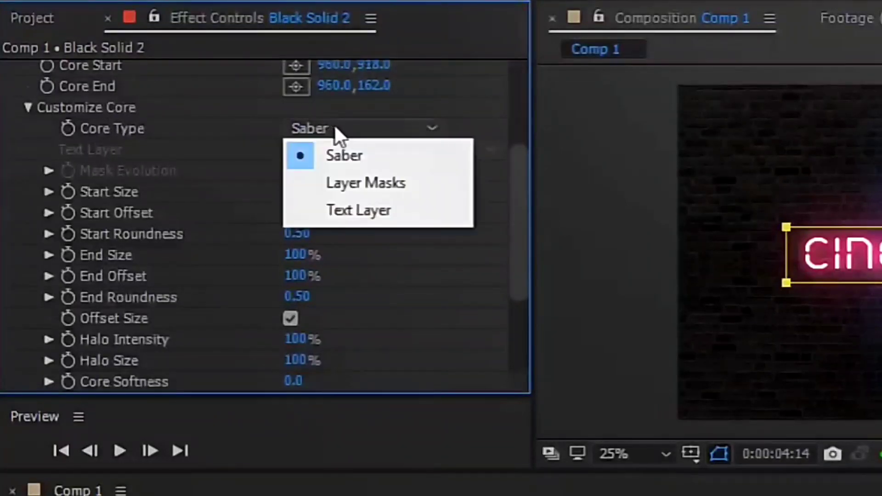
{"action": "left_click", "coordinate": [375, 186]}
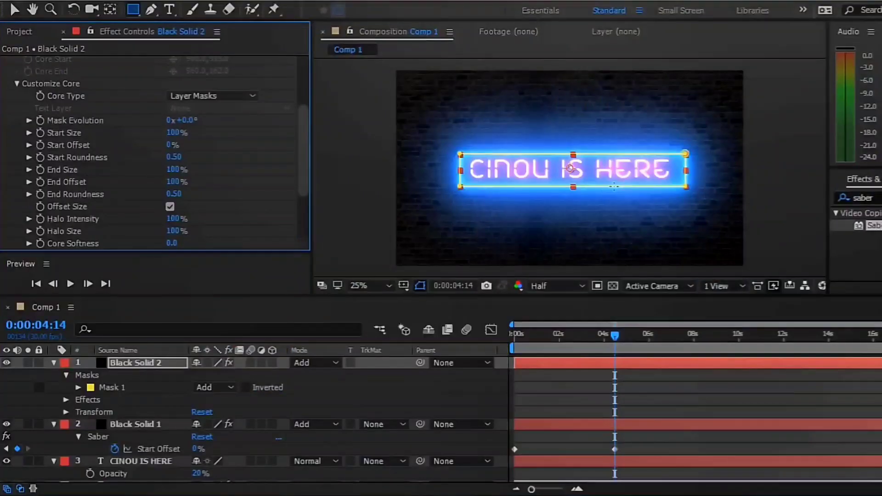
{"action": "scroll", "coordinate": [609, 169], "scroll_direction": "up", "scroll_amount": 1}
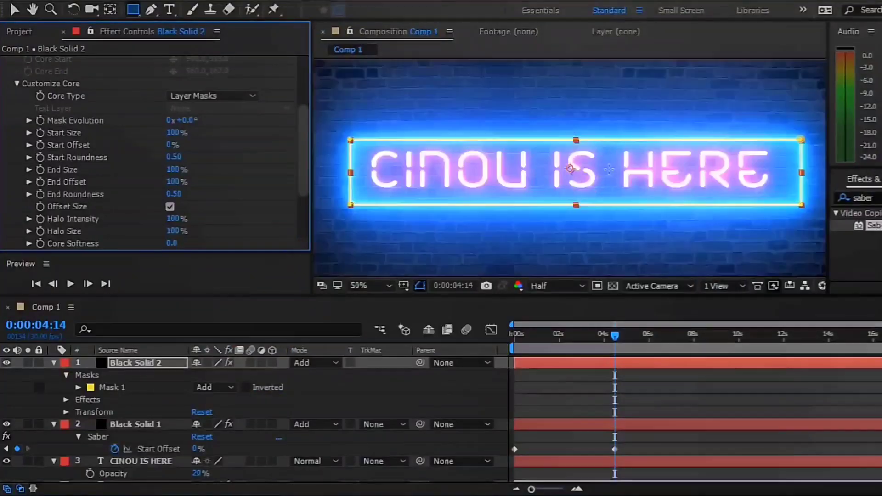
{"action": "scroll", "coordinate": [608, 169], "scroll_direction": "down", "scroll_amount": 1}
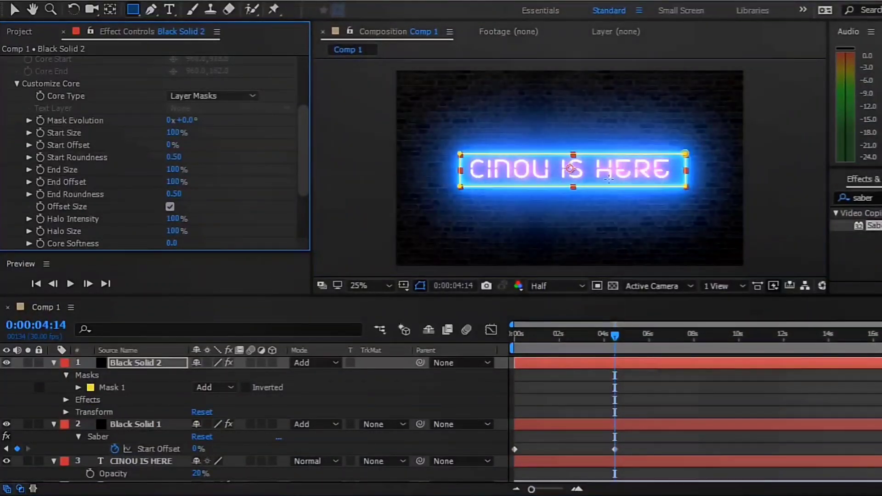
{"action": "scroll", "coordinate": [225, 76], "scroll_direction": "up", "scroll_amount": 4}
- Apply the Neon Saber preset to the box outline and set its Glow Intensity to 40%
{"action": "left_click", "coordinate": [224, 75]}
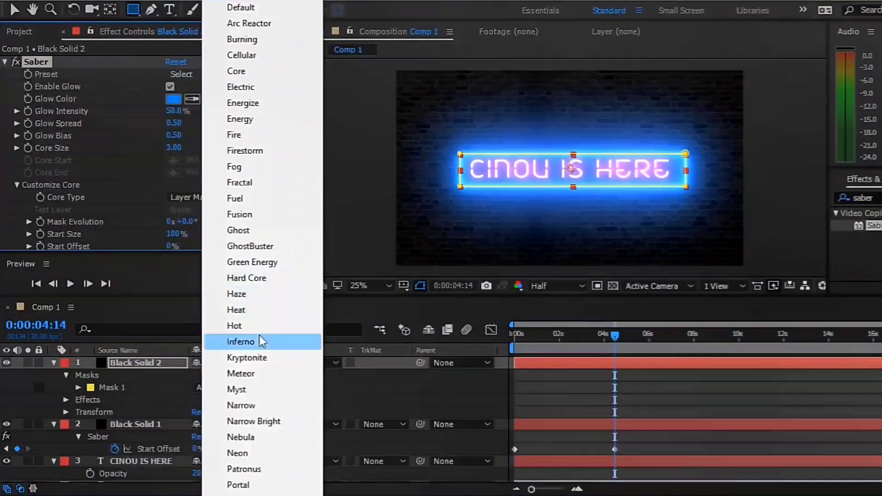
{"action": "left_click", "coordinate": [249, 452]}
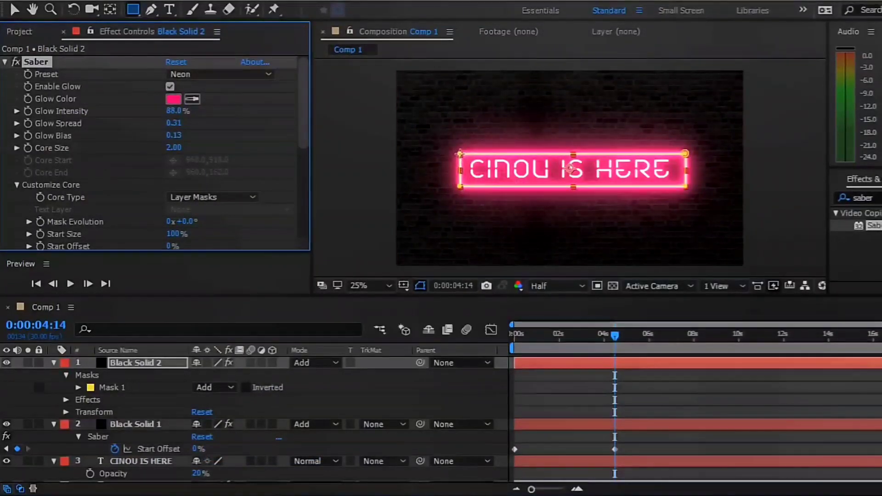
{"action": "key", "text": "period"}
{"action": "left_click", "coordinate": [171, 111]}
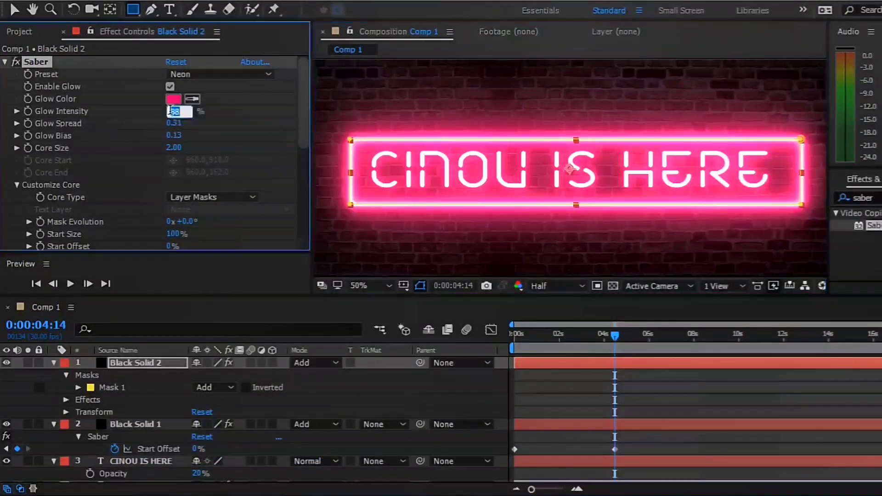
{"action": "type", "text": "40"}
{"action": "key", "text": "Return"}
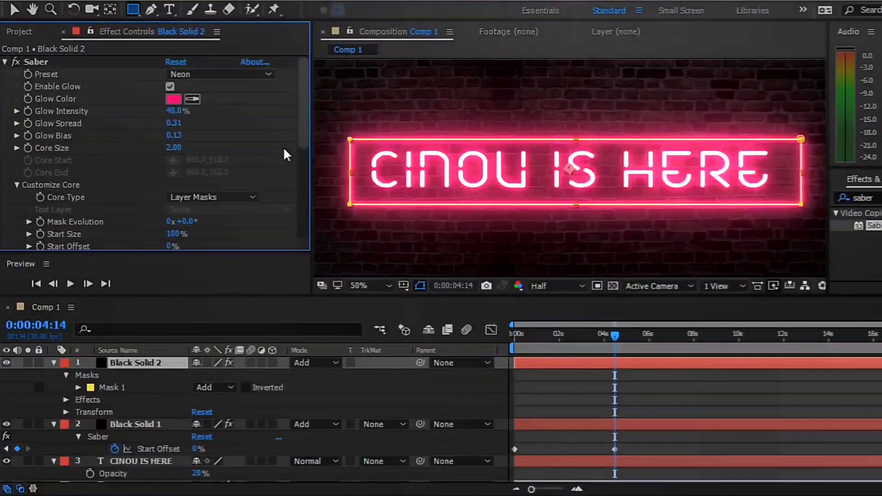
{"action": "key", "text": "comma"}
{"action": "key", "text": "comma"}
{"action": "key", "text": "period"}
{"action": "key", "text": "period"}
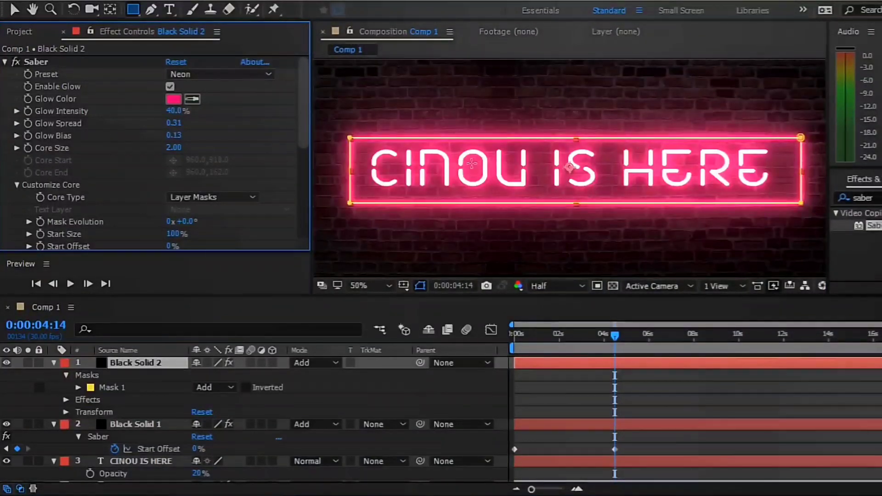
- Change the box outline's glow colour to yellow-orange
{"action": "left_click", "coordinate": [174, 99]}
{"action": "left_click_drag", "start_coordinate": [668, 221], "coordinate": [820, 244]}
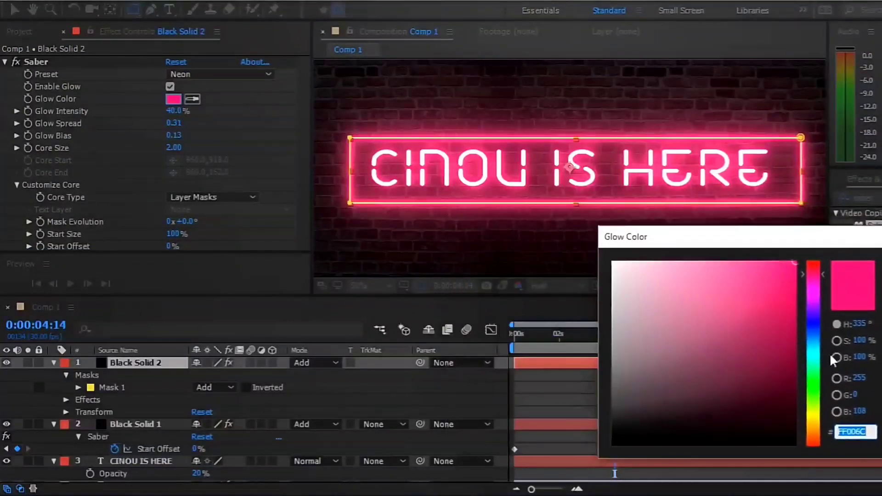
{"action": "left_click", "coordinate": [812, 423]}
{"action": "mouse_move", "coordinate": [809, 420]}
{"action": "left_mouse_down"}
{"action": "mouse_move", "coordinate": [817, 405]}
{"action": "mouse_move", "coordinate": [818, 424]}
{"action": "left_mouse_up"}
{"action": "key", "text": "Return"}
- Make Black Solid 1's text glow cyan-green (00FFCC), then preview the draw-on animation
{"action": "left_click", "coordinate": [137, 423]}
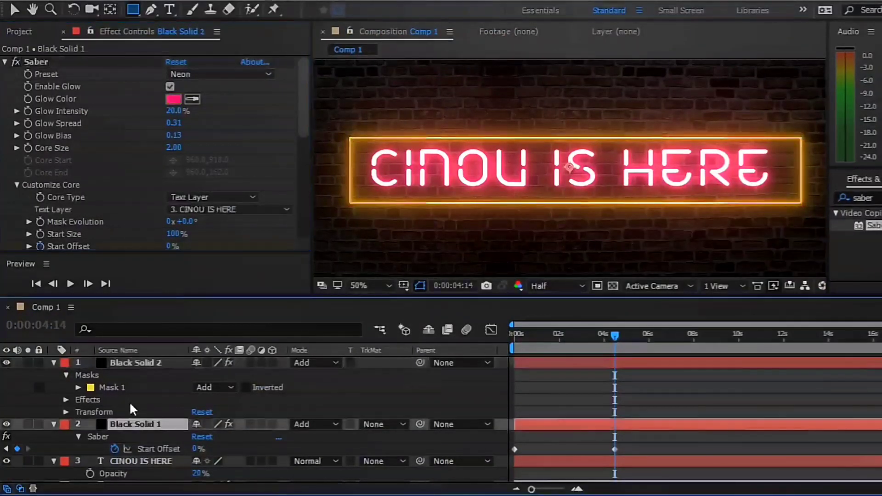
{"action": "left_click", "coordinate": [174, 99]}
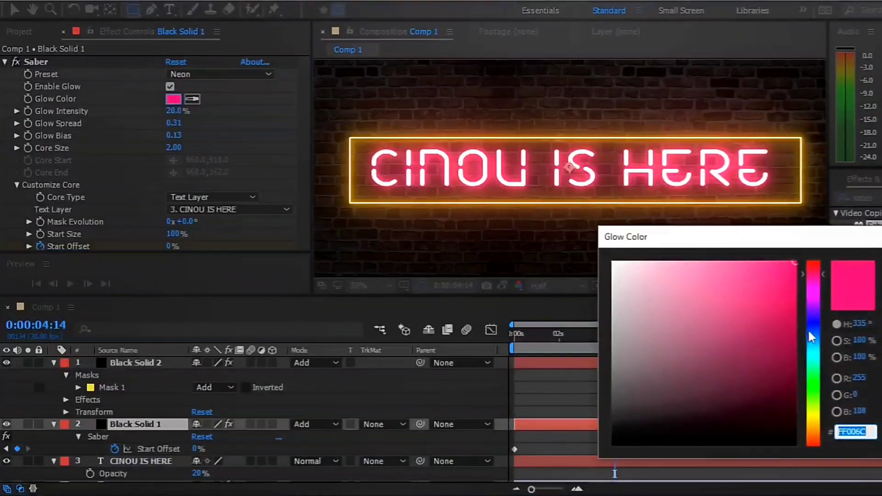
{"action": "left_click", "coordinate": [811, 296]}
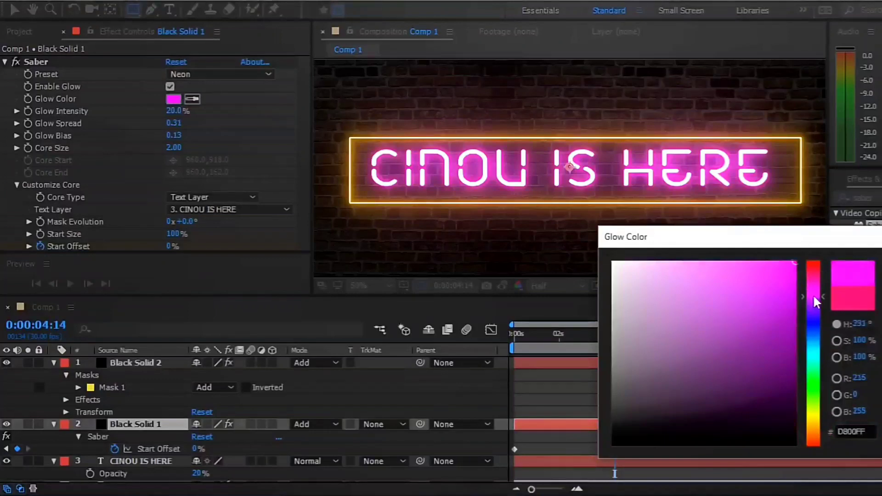
{"action": "left_click", "coordinate": [811, 373]}
{"action": "left_click_drag", "start_coordinate": [815, 390], "coordinate": [816, 364]}
{"action": "key", "text": "Return"}
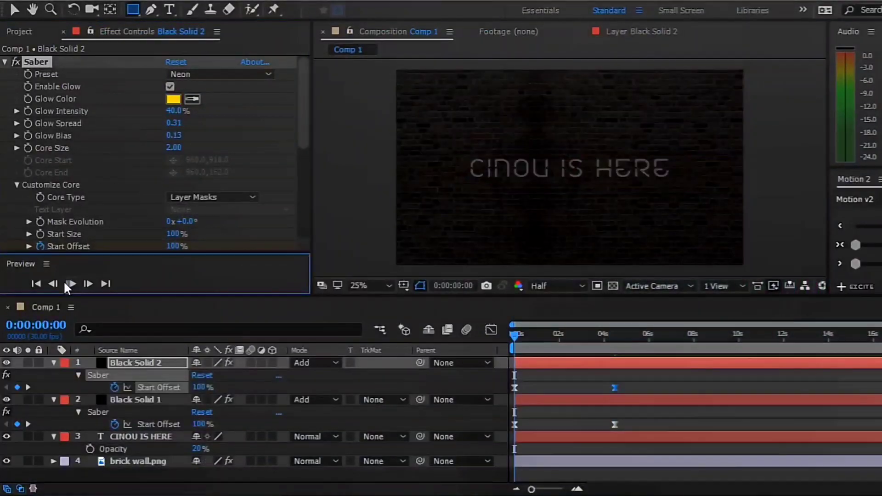
{"action": "left_click", "coordinate": [68, 283]}
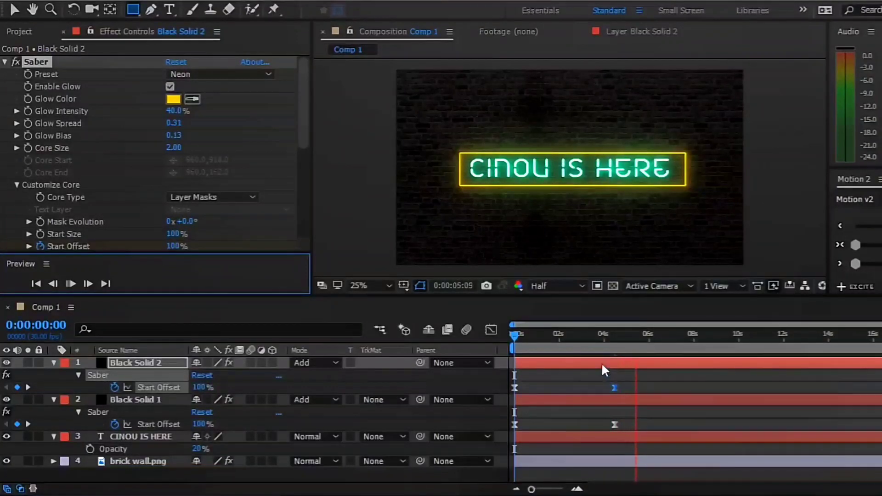
- Change Black Solid 3's circle glow colour to orange (FF6000) and return to the animation start
{"action": "left_click_drag", "start_coordinate": [608, 350], "coordinate": [572, 347]}
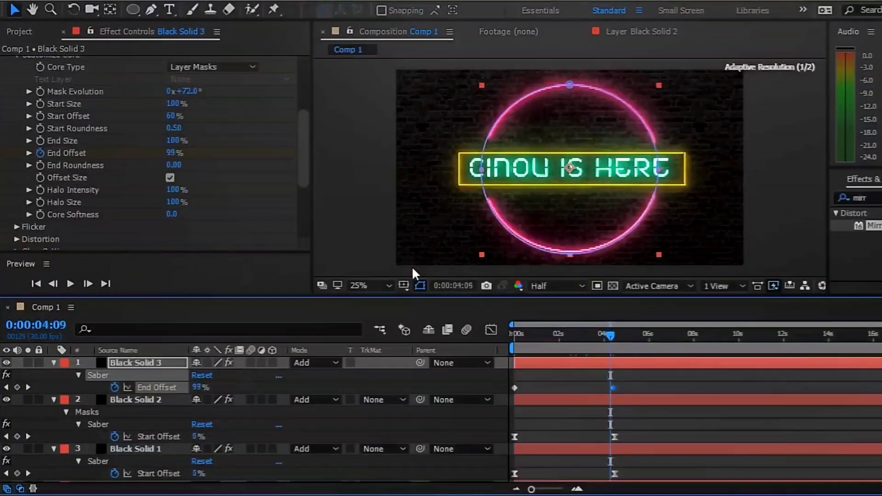
{"action": "scroll", "coordinate": [227, 181], "scroll_direction": "up", "scroll_amount": 5}
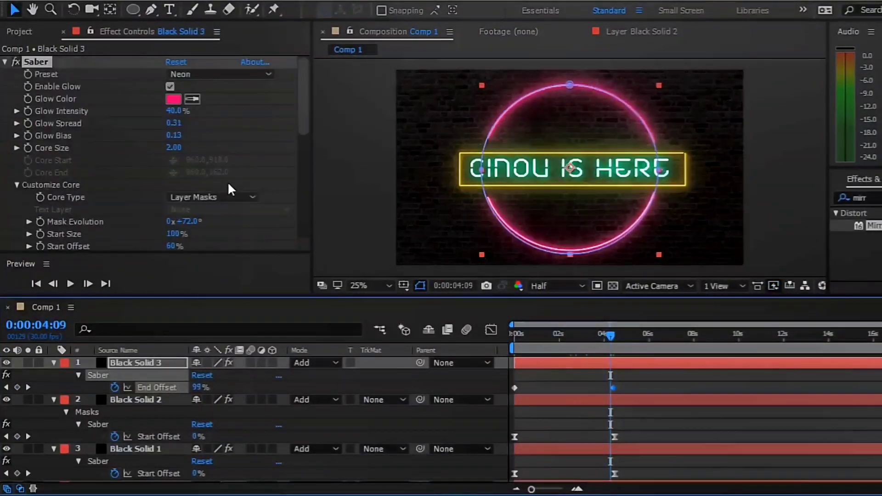
{"action": "left_click", "coordinate": [173, 100]}
{"action": "left_click", "coordinate": [808, 359]}
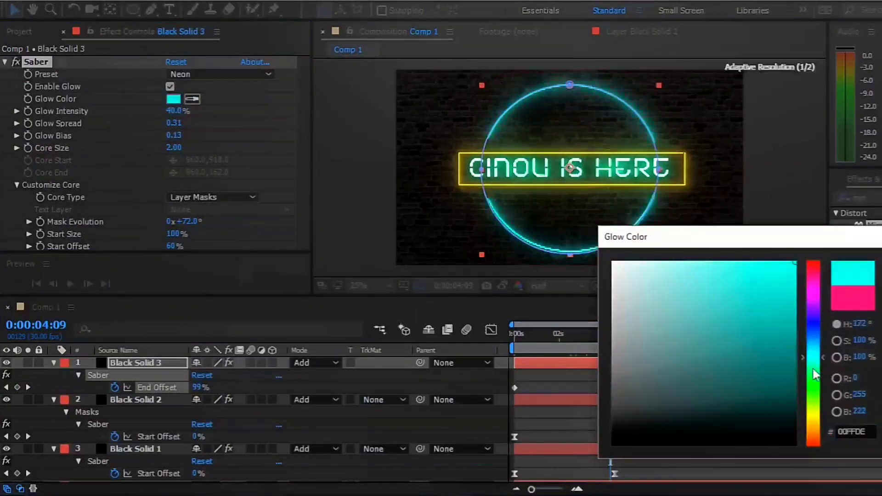
{"action": "left_click_drag", "start_coordinate": [816, 405], "coordinate": [819, 443]}
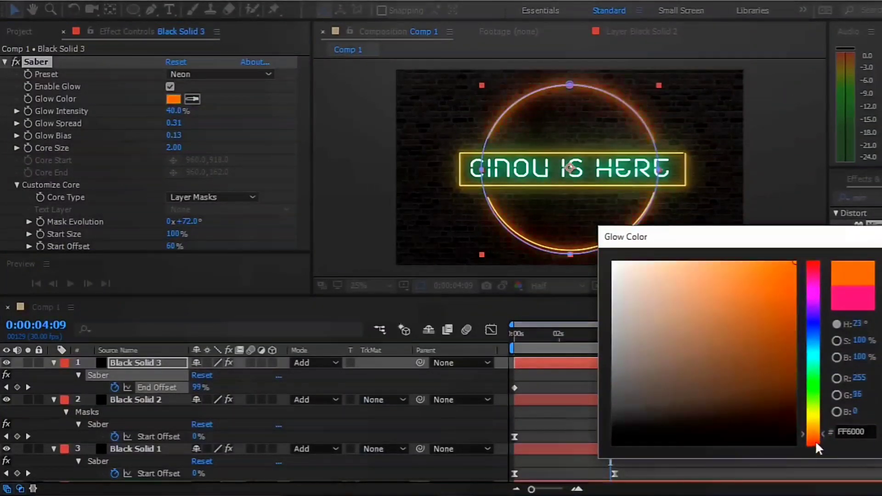
{"action": "key", "text": "Return"}
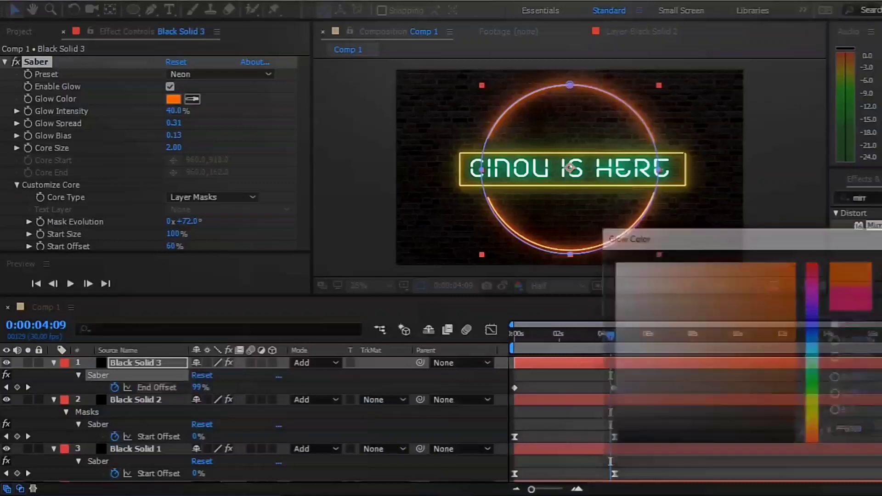
{"action": "key", "text": "Home"}
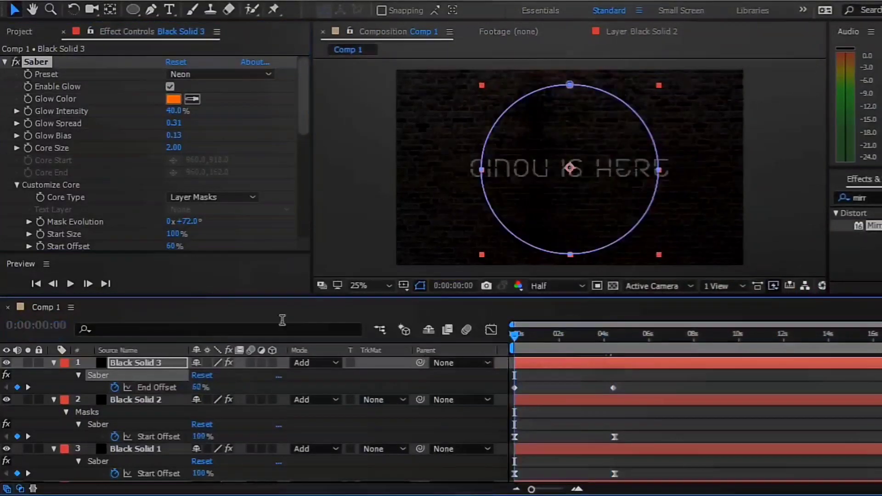
- Preview the animation and apply Easy Ease to both of the circle's End Offset keyframes
{"action": "left_click", "coordinate": [72, 282]}
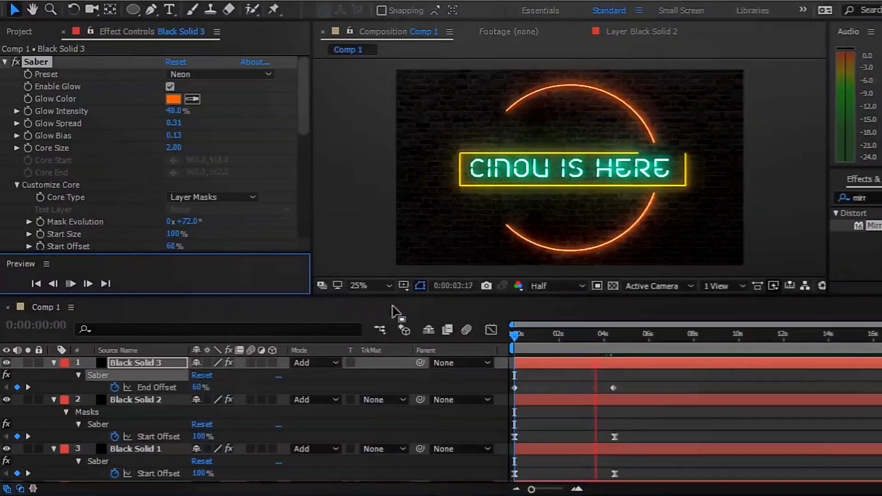
{"action": "left_click", "coordinate": [523, 335]}
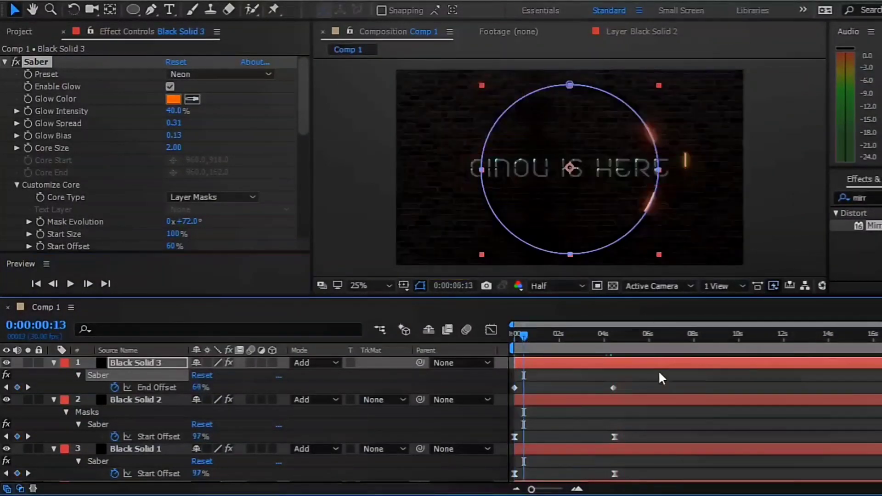
{"action": "left_click_drag", "start_coordinate": [659, 374], "coordinate": [502, 392]}
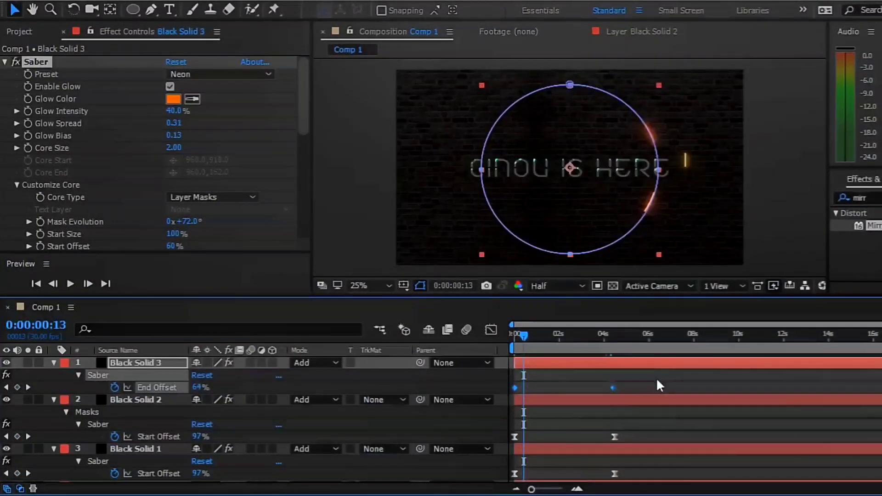
{"action": "key", "text": "F9"}
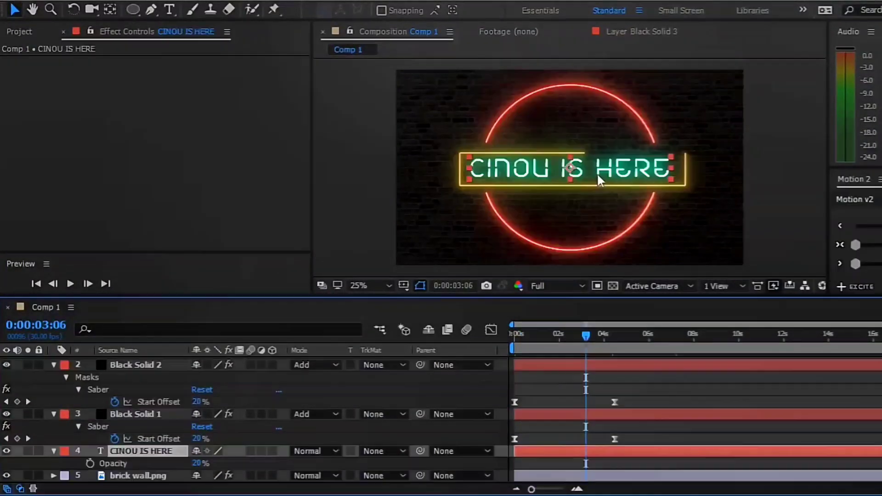
{"action": "key", "text": "ctrl+t"}
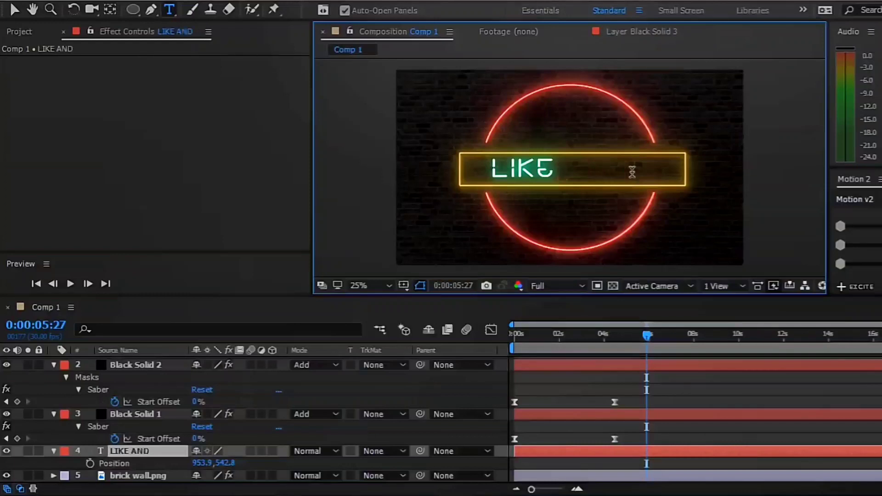
- Retype the sign to read LIKE AND SUBSCRIBES and end the work area around 4.5 seconds
{"action": "type", "text": "SUBSCRIBES"}
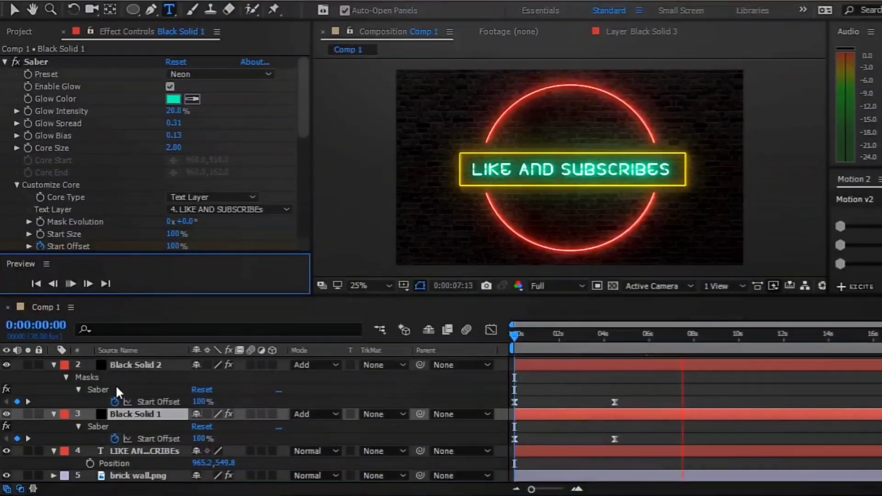
{"action": "left_click", "coordinate": [694, 331]}
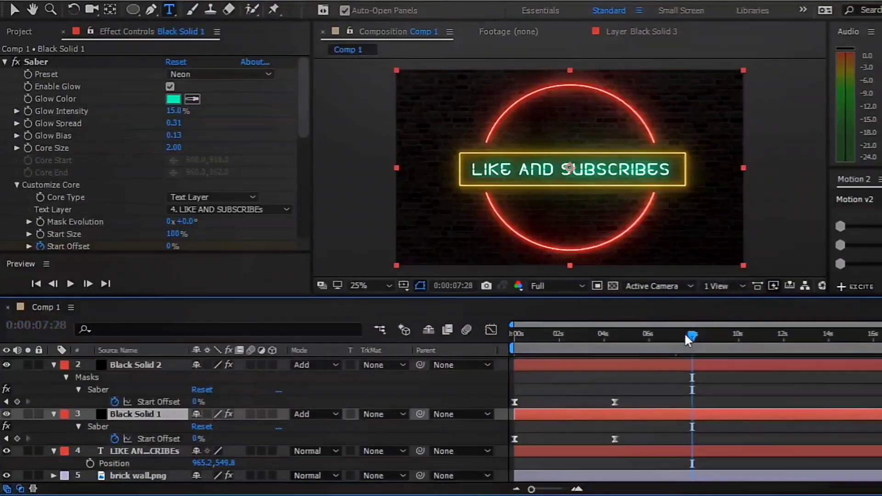
{"action": "left_click_drag", "start_coordinate": [684, 332], "coordinate": [513, 335]}
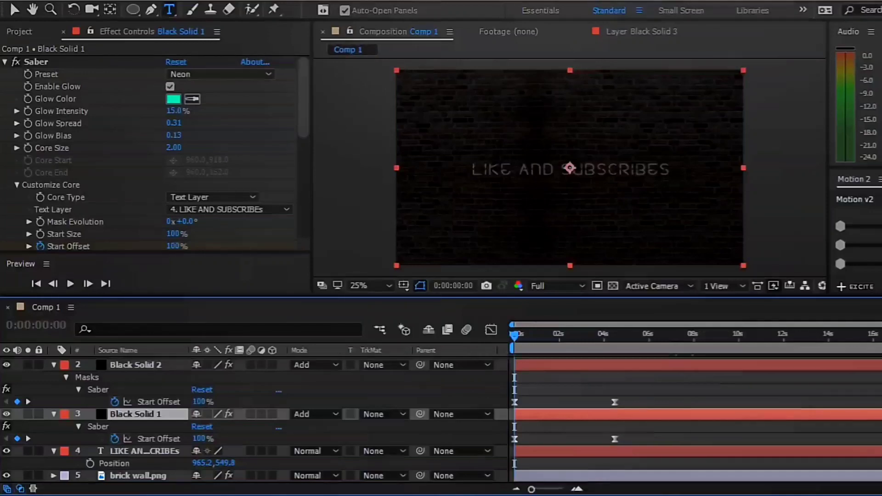
{"action": "left_click_drag", "start_coordinate": [768, 371], "coordinate": [617, 365]}
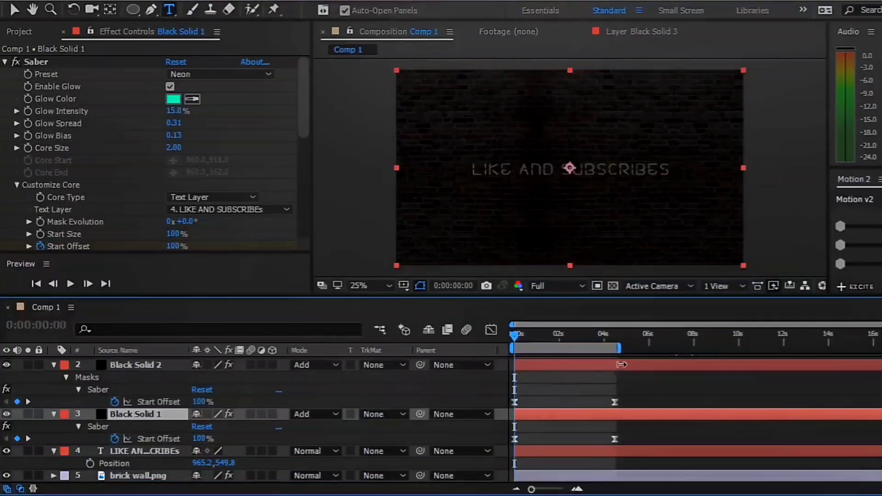
{"action": "key", "text": "space"}
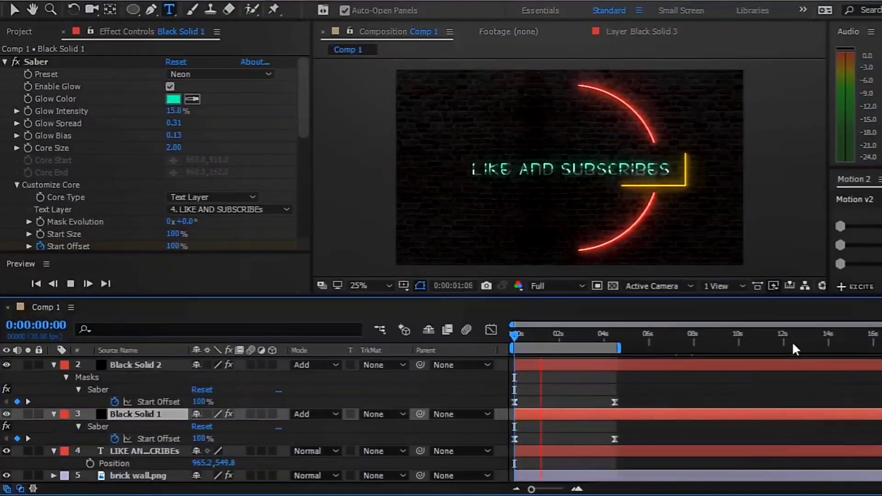